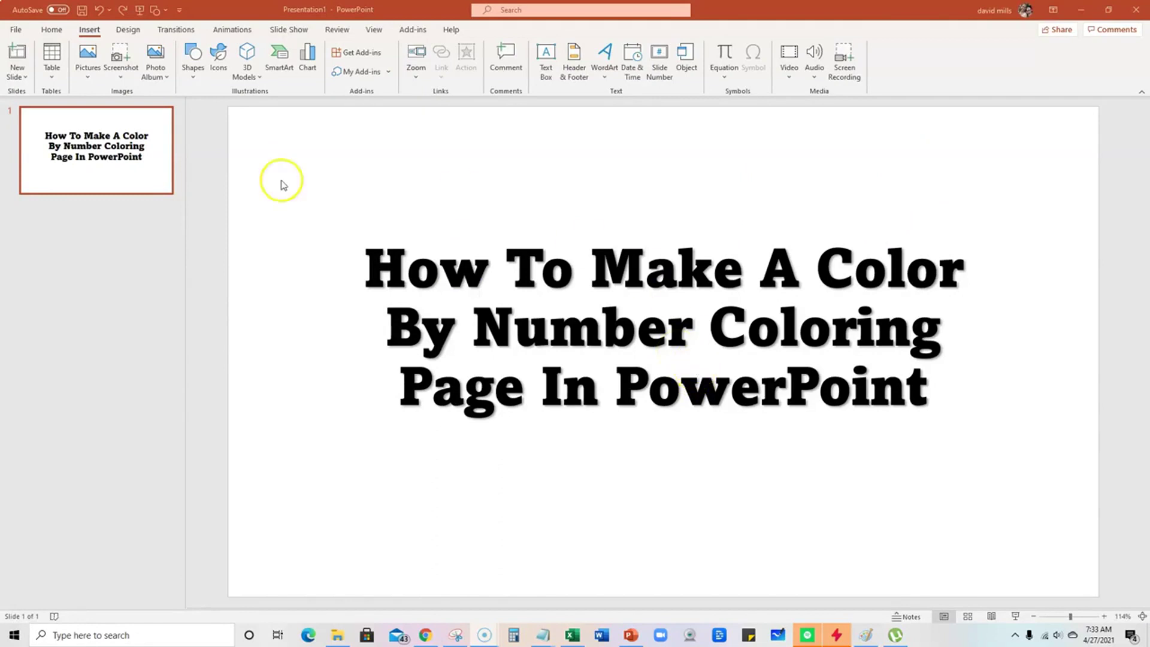
Step: Add a new title-and-content slide after the title slide
{"action": "left_click", "coordinate": [121, 178]}
{"action": "right_click", "coordinate": [118, 171]}
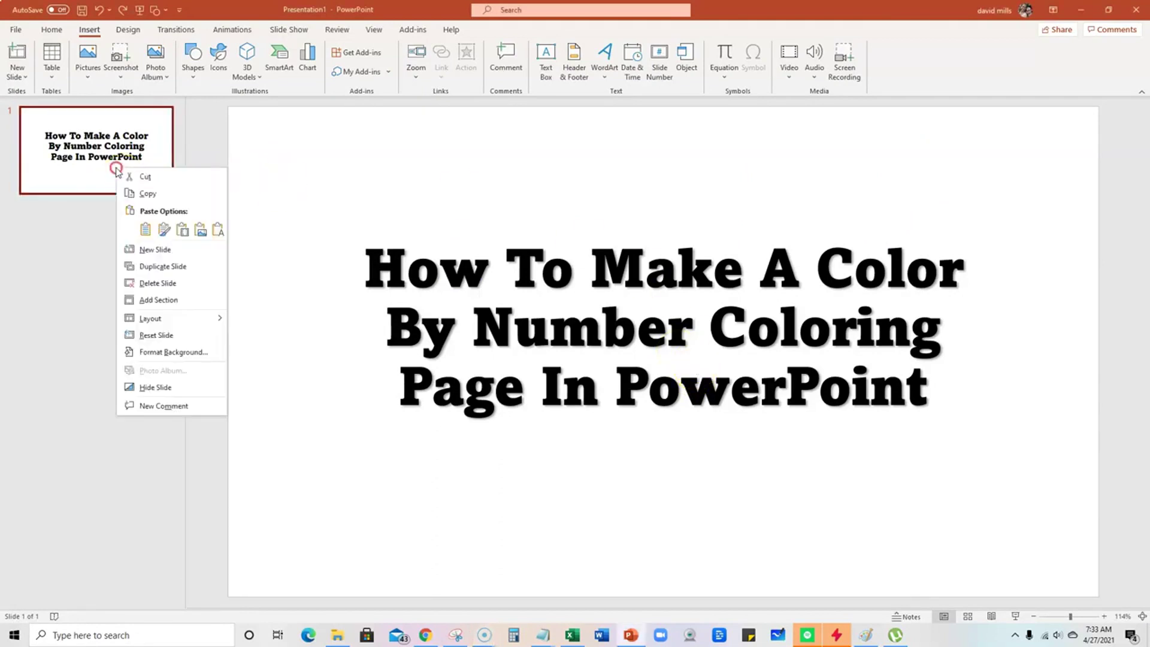
{"action": "left_click", "coordinate": [156, 249]}
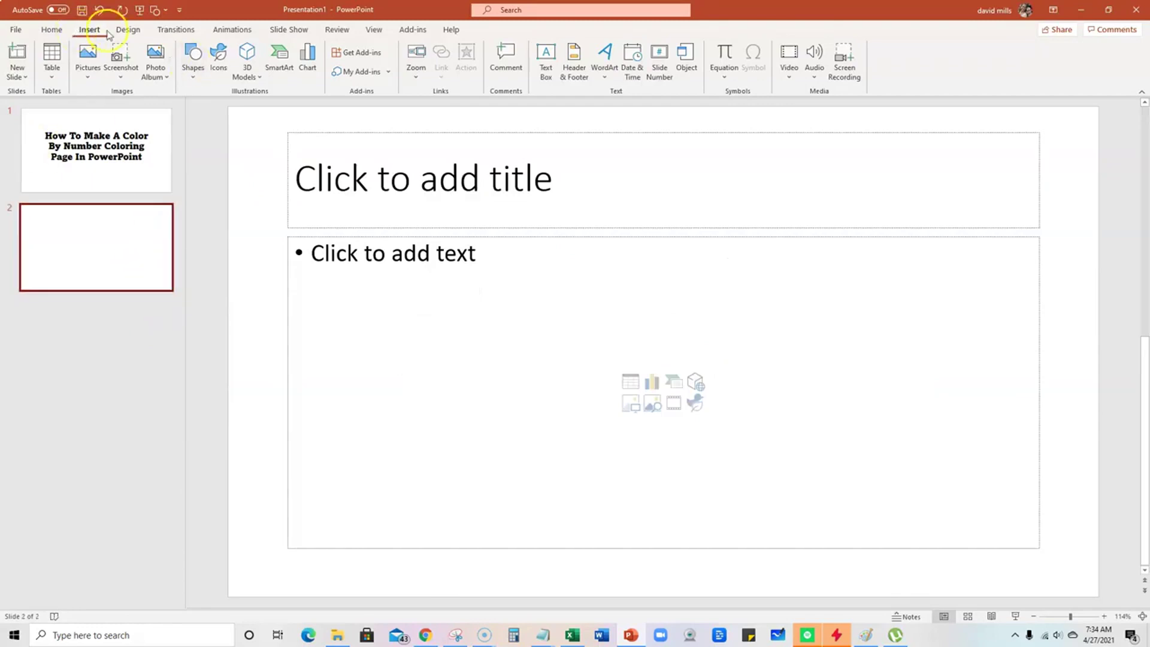
Step: Resize the slides to the 8.5 x 11 in portrait trim size
{"action": "left_click", "coordinate": [413, 29]}
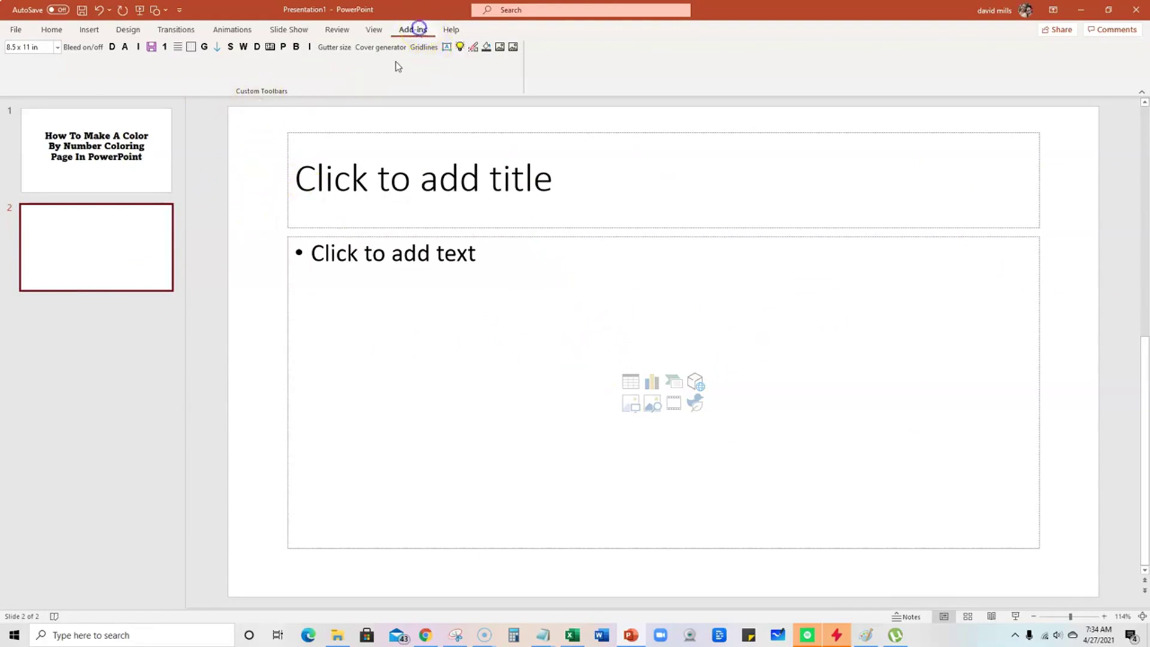
{"action": "left_click", "coordinate": [57, 48]}
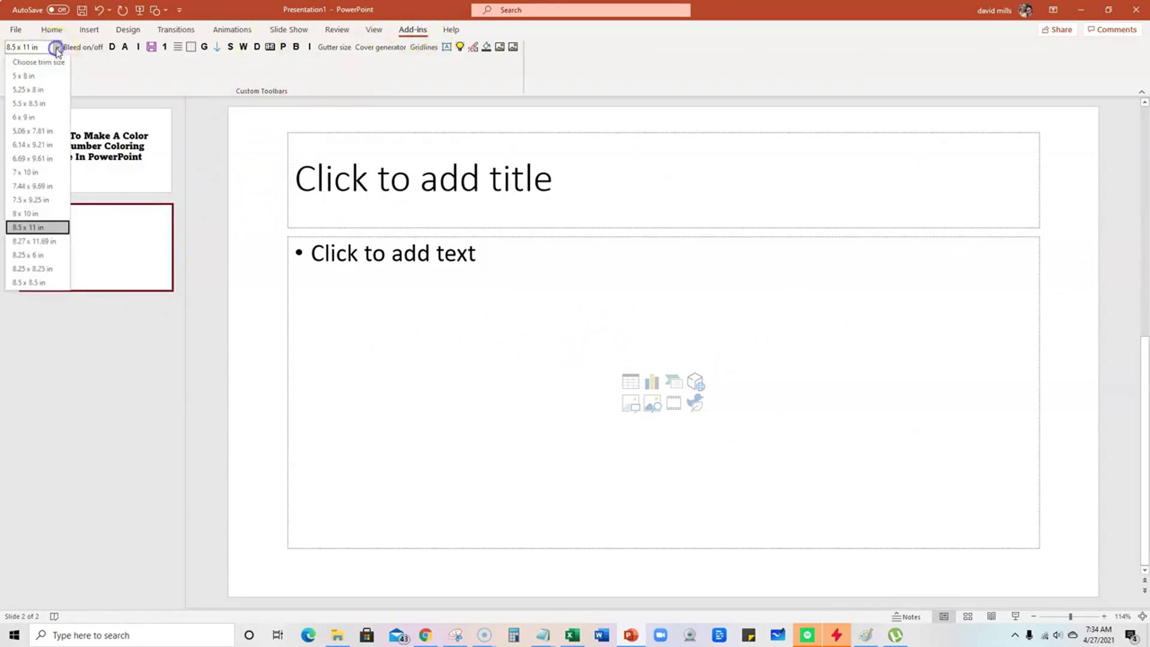
{"action": "left_click", "coordinate": [33, 229]}
{"action": "left_click", "coordinate": [89, 373]}
Step: Delete the title and body placeholders from slide 2
{"action": "left_click", "coordinate": [678, 230]}
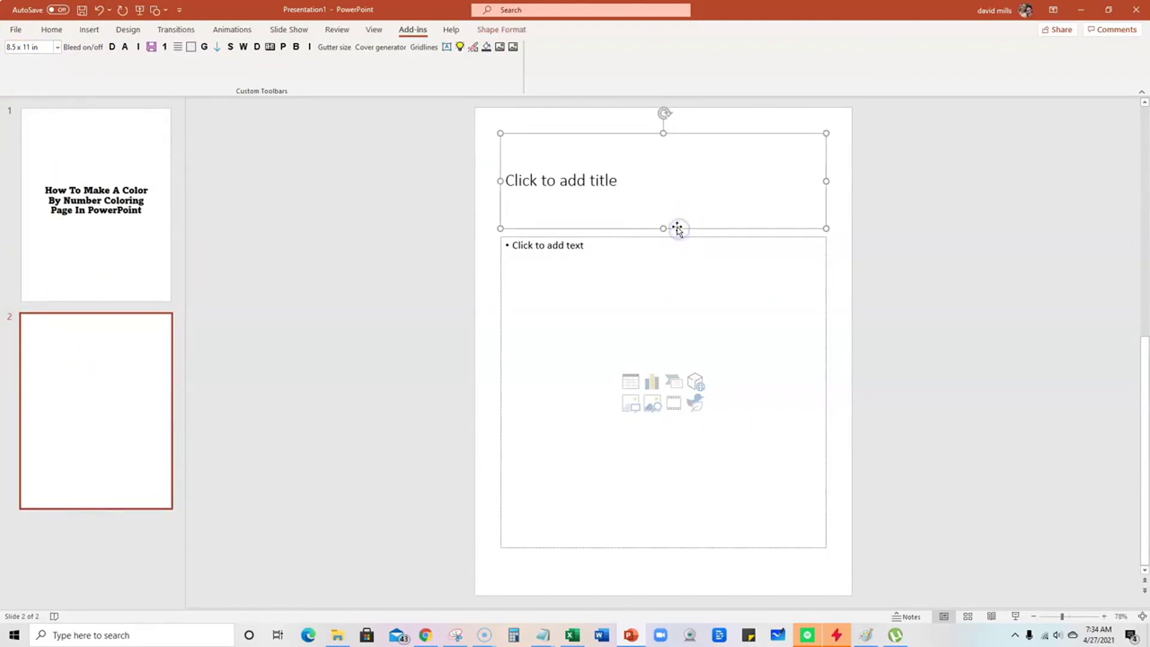
{"action": "key", "text": "Delete"}
{"action": "left_click", "coordinate": [673, 238]}
{"action": "key", "text": "Delete"}
{"action": "left_click", "coordinate": [668, 298]}
Step: Insert the black-outline rocket picture onto slide 2 and close the Design Ideas pane
{"action": "left_click", "coordinate": [87, 32]}
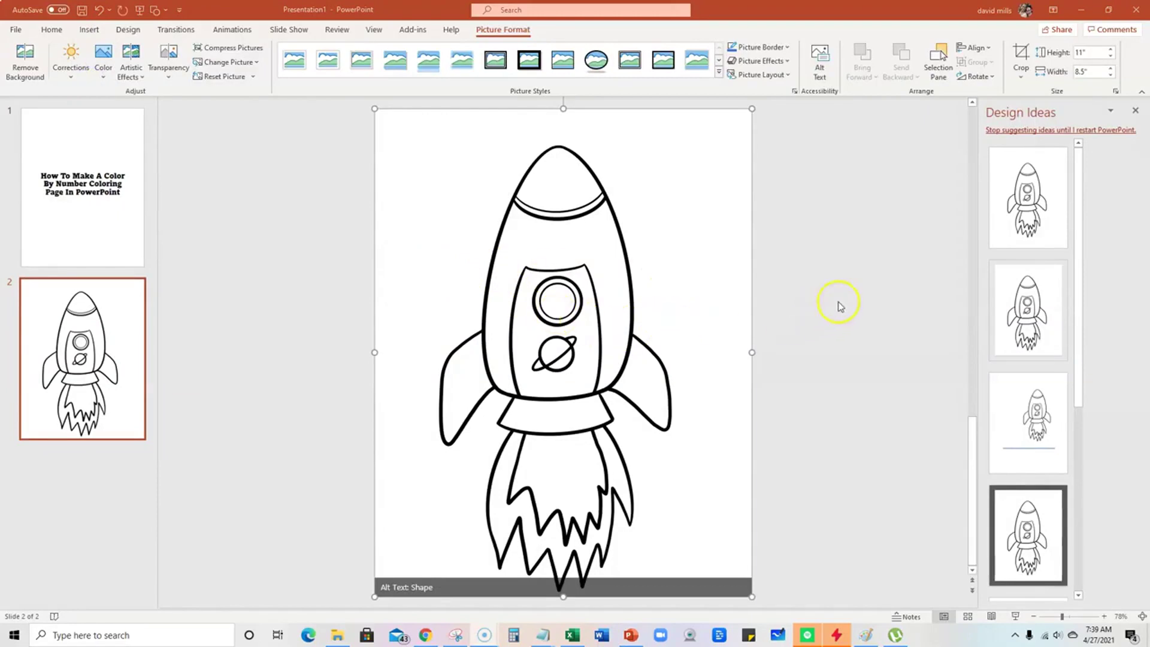
{"action": "left_click", "coordinate": [1136, 114]}
{"action": "left_click", "coordinate": [942, 257]}
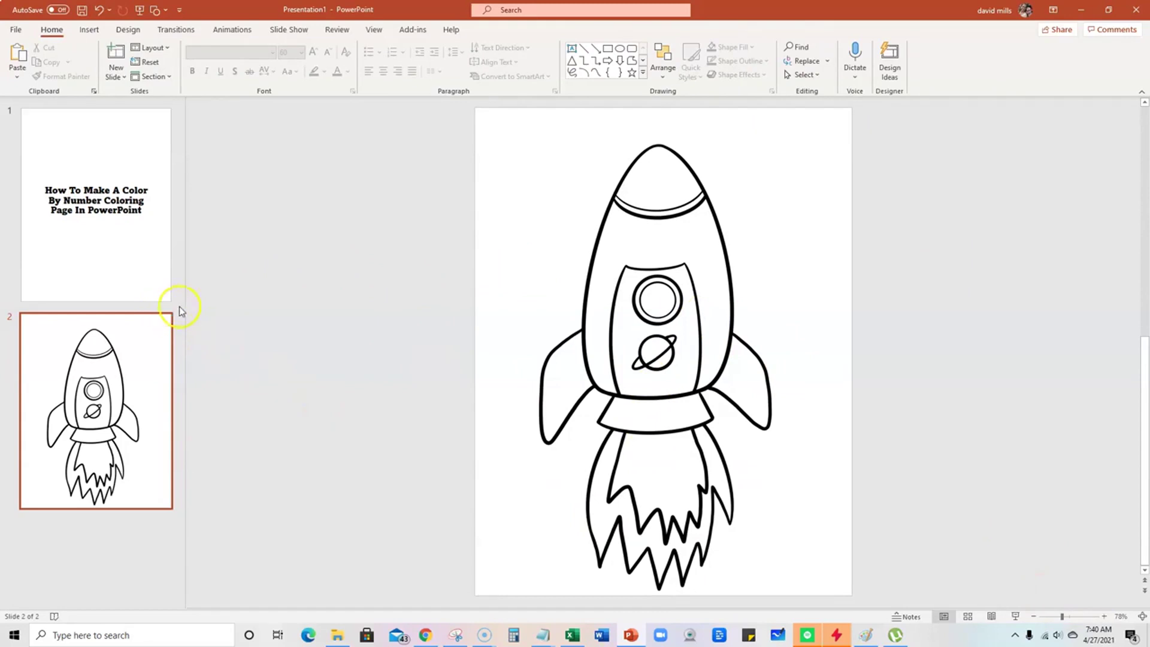
Step: Narrow the slide thumbnail pane and zoom the slide to 100%
{"action": "left_click_drag", "start_coordinate": [186, 307], "coordinate": [117, 308]}
{"action": "left_click", "coordinate": [1103, 617]}
{"action": "left_click", "coordinate": [1103, 617]}
{"action": "left_click", "coordinate": [1104, 617]}
{"action": "scroll", "coordinate": [488, 216], "scroll_direction": "up", "scroll_amount": 1}
{"action": "left_click", "coordinate": [470, 195]}
{"action": "scroll", "coordinate": [469, 196], "scroll_direction": "up", "scroll_amount": 2}
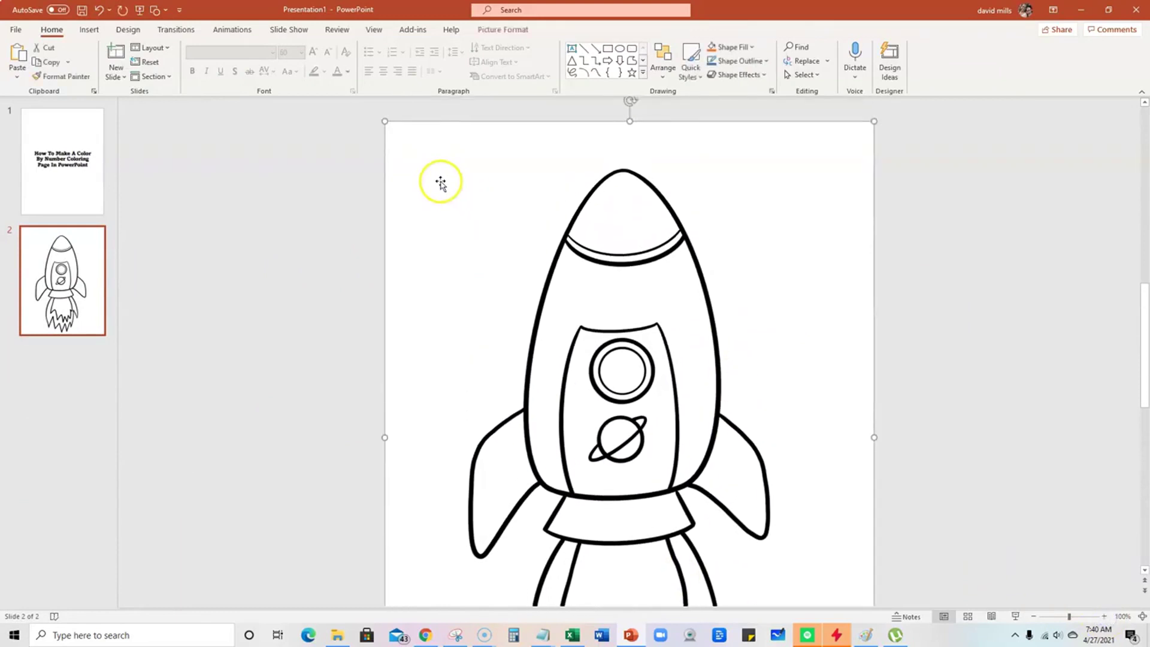
Step: Draw a top-left text box reading Blue=1, Red=2, Yellow=3 on separate lines
{"action": "left_click", "coordinate": [87, 30]}
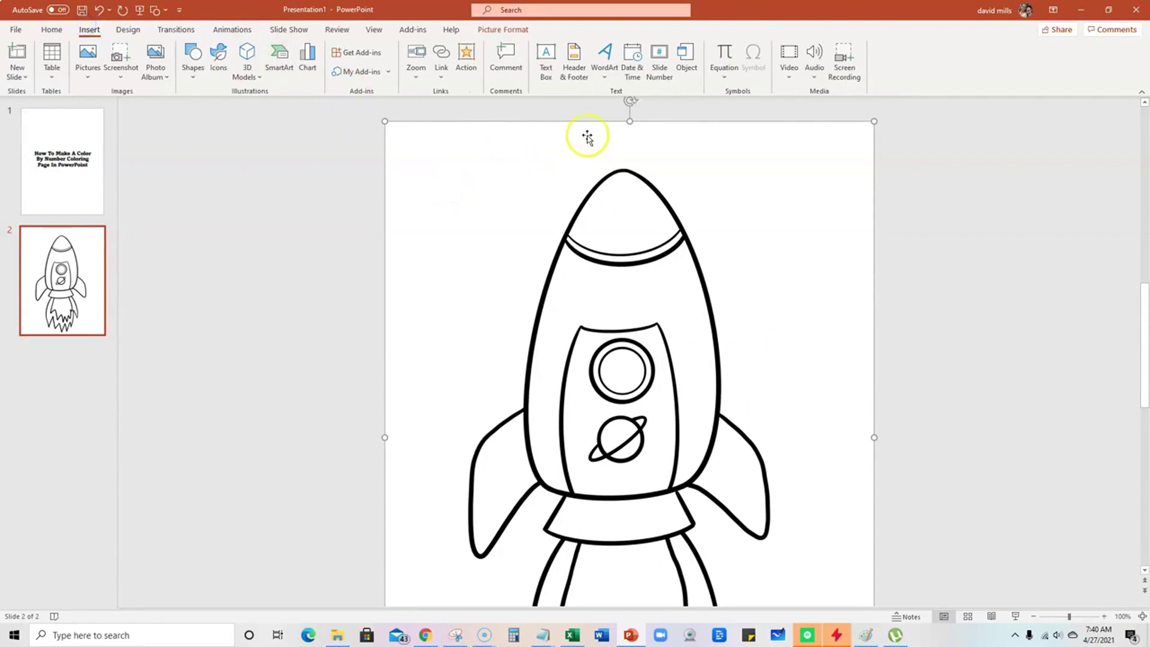
{"action": "left_click", "coordinate": [547, 69]}
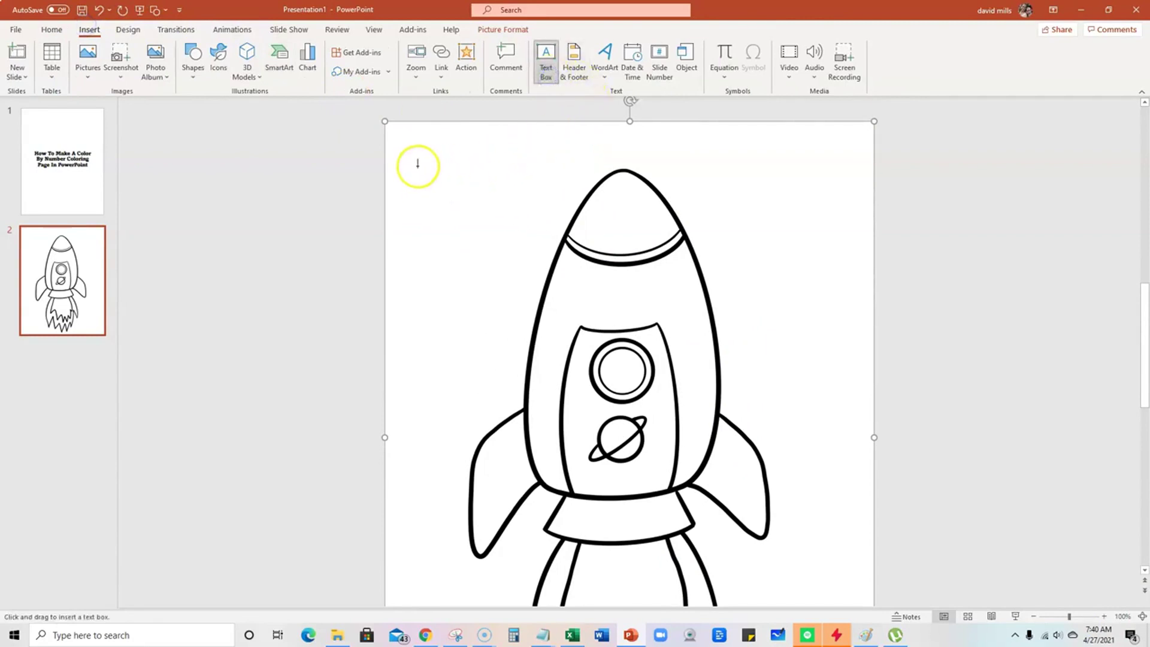
{"action": "left_click_drag", "start_coordinate": [414, 163], "coordinate": [510, 295]}
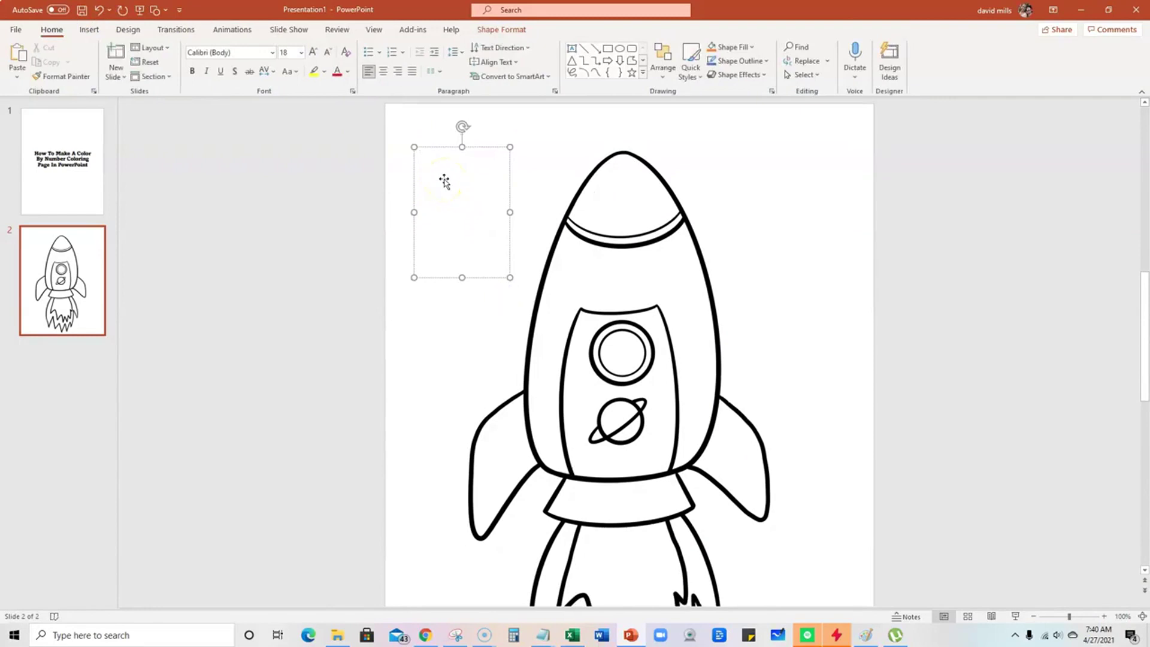
{"action": "type", "text": "Blue="}
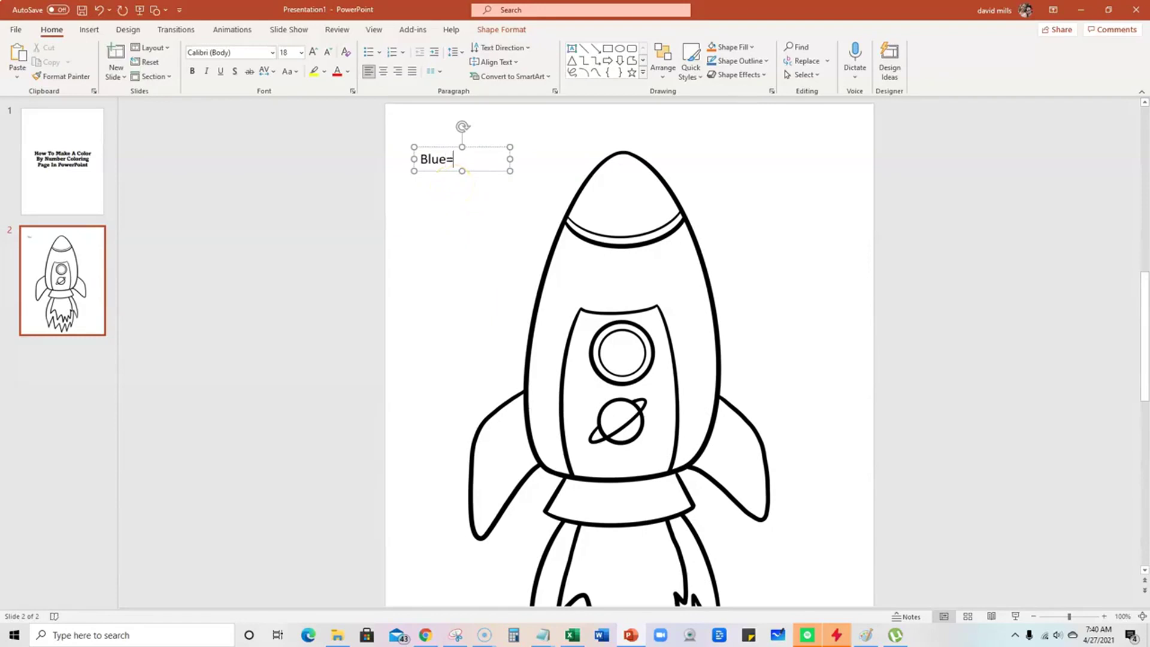
{"action": "type", "text": "1"}
{"action": "key", "text": "Return"}
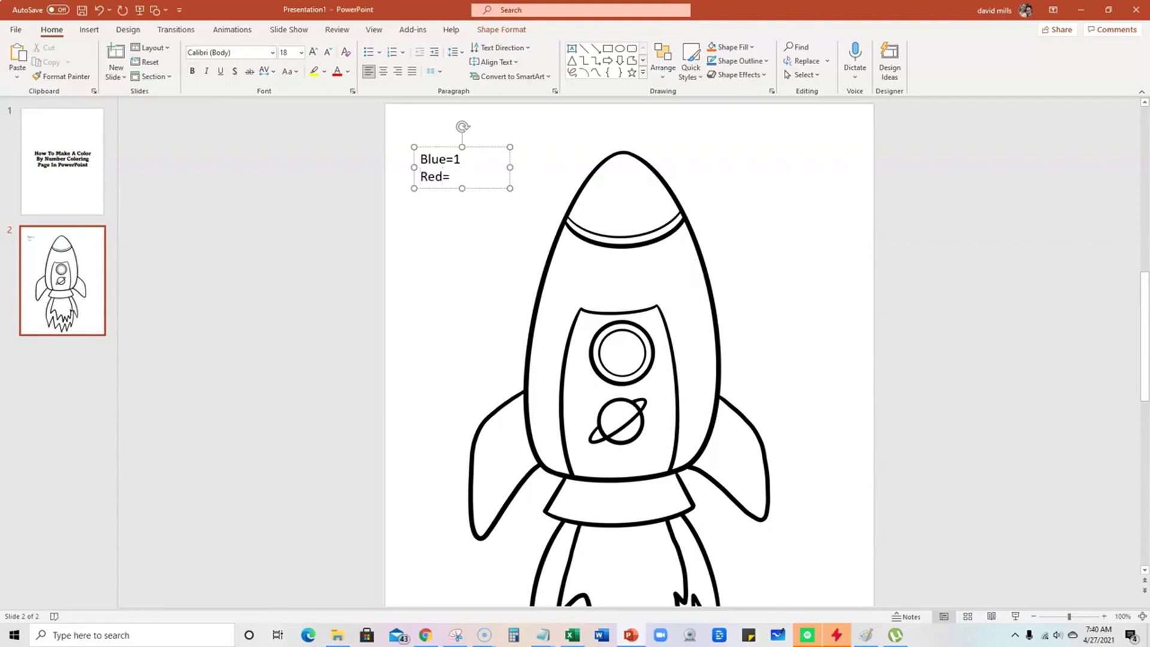
{"action": "key", "text": "Return"}
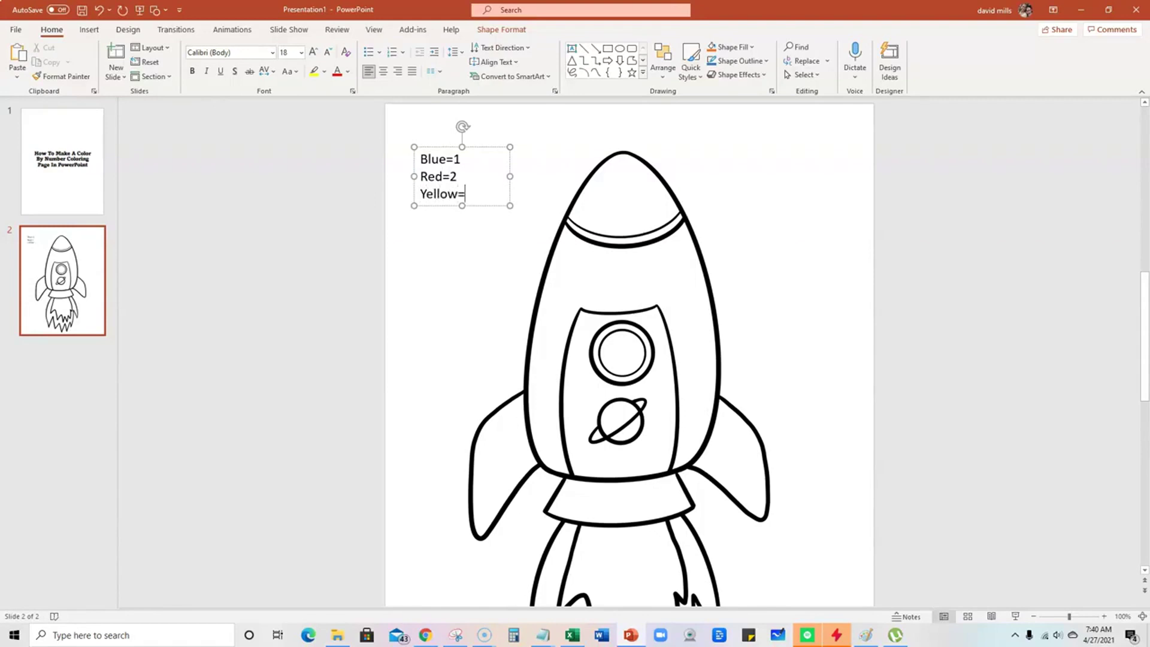
{"action": "left_click", "coordinate": [447, 256]}
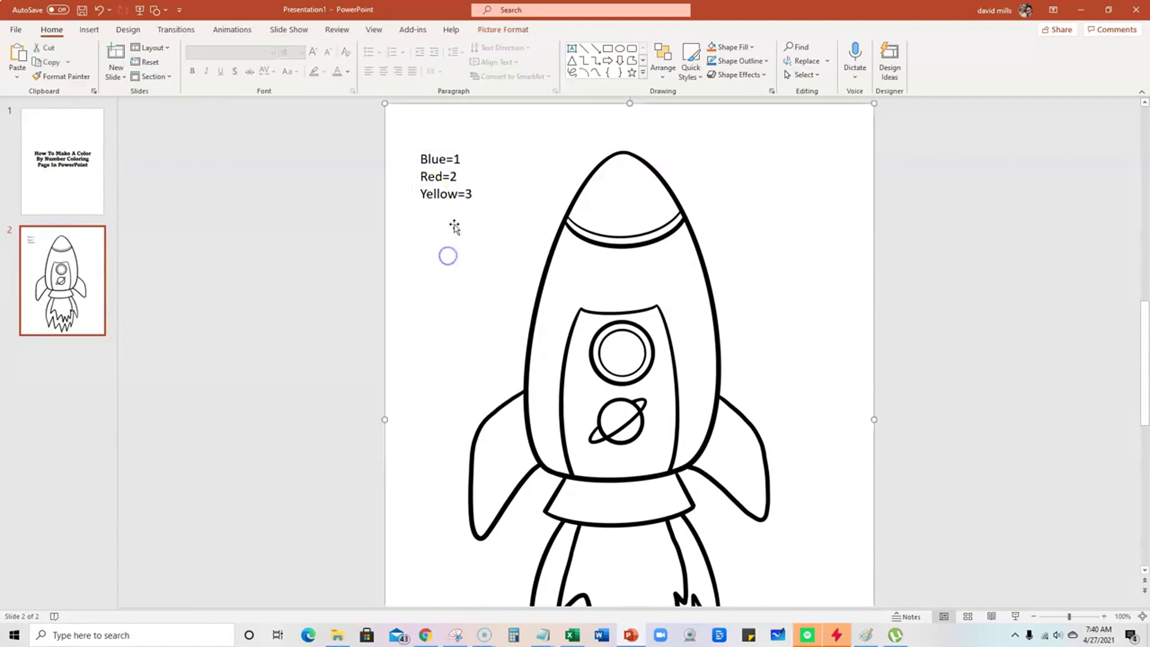
Step: Draw a small rectangle beside Blue=1 and place copies beside Red=2 and Yellow=3
{"action": "left_click", "coordinate": [91, 31]}
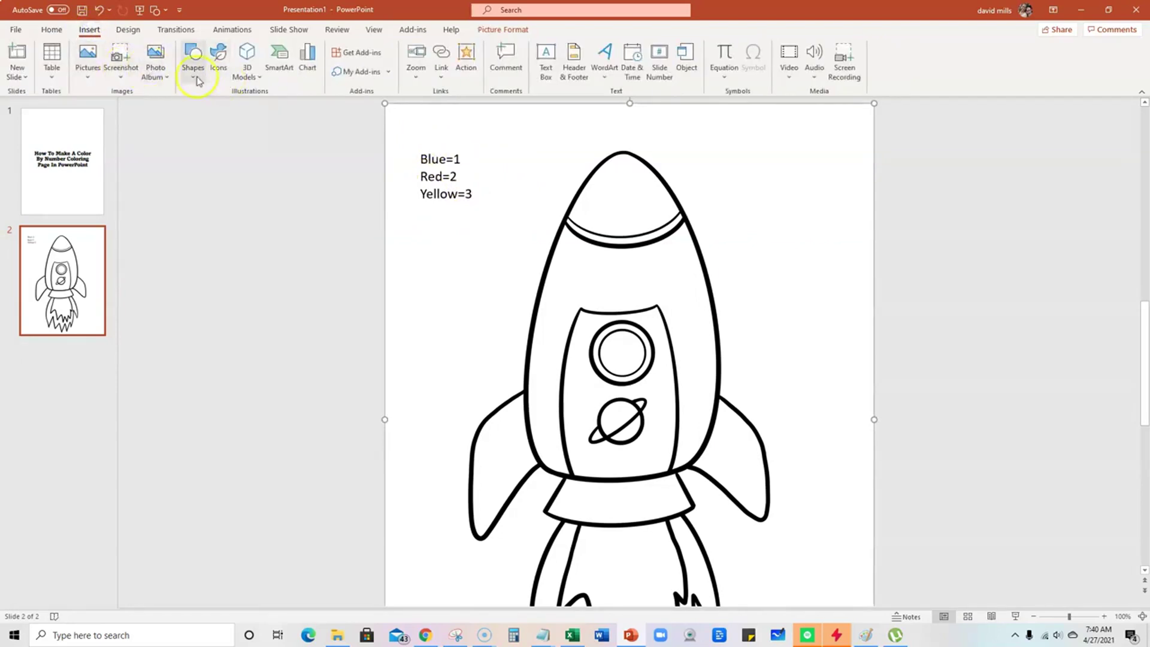
{"action": "left_click", "coordinate": [193, 60]}
{"action": "left_click", "coordinate": [222, 109]}
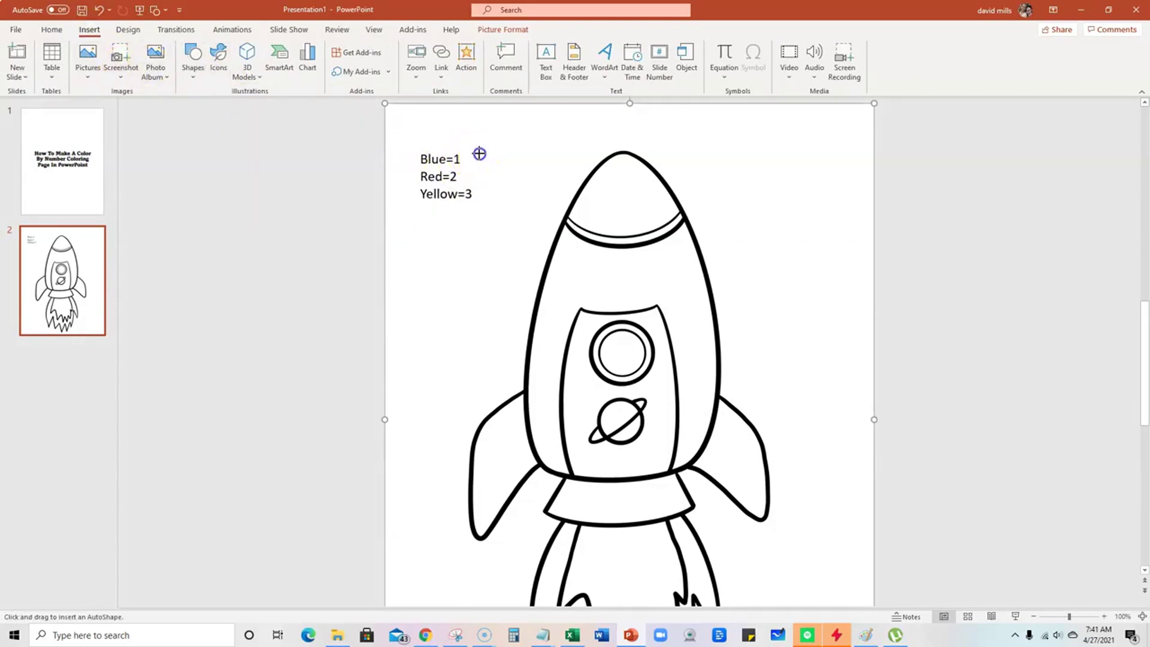
{"action": "left_click_drag", "start_coordinate": [478, 154], "coordinate": [524, 165]}
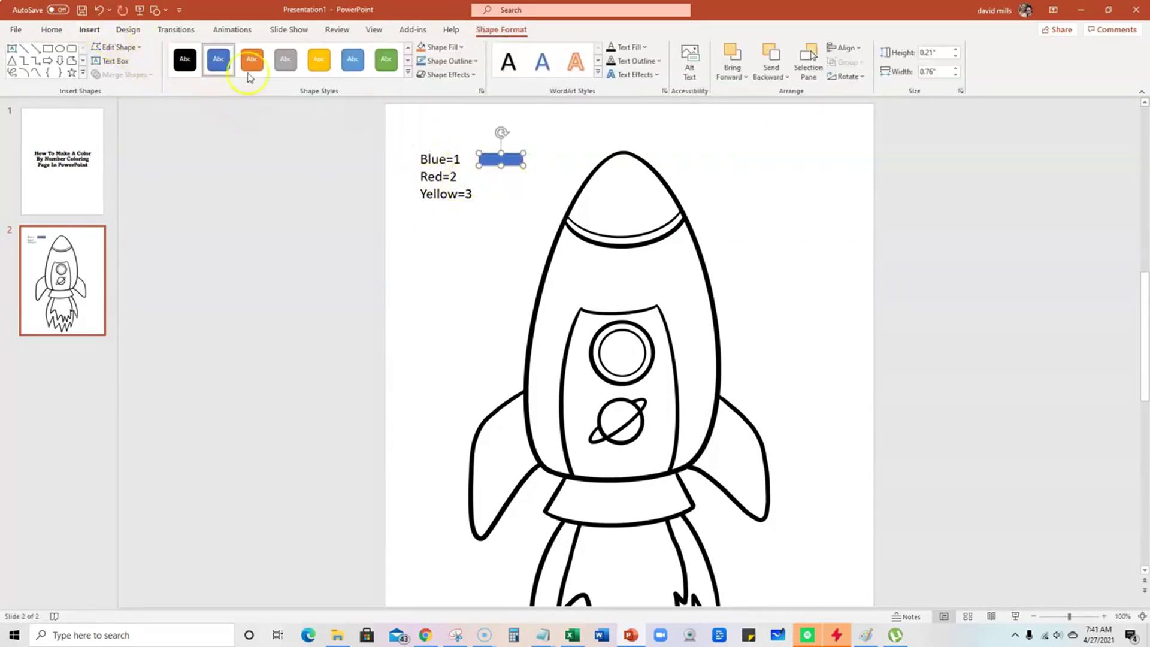
{"action": "left_click", "coordinate": [515, 184]}
{"action": "left_click", "coordinate": [514, 164]}
{"action": "left_click_drag", "start_coordinate": [514, 168], "coordinate": [516, 186]}
{"action": "left_click", "coordinate": [534, 221]}
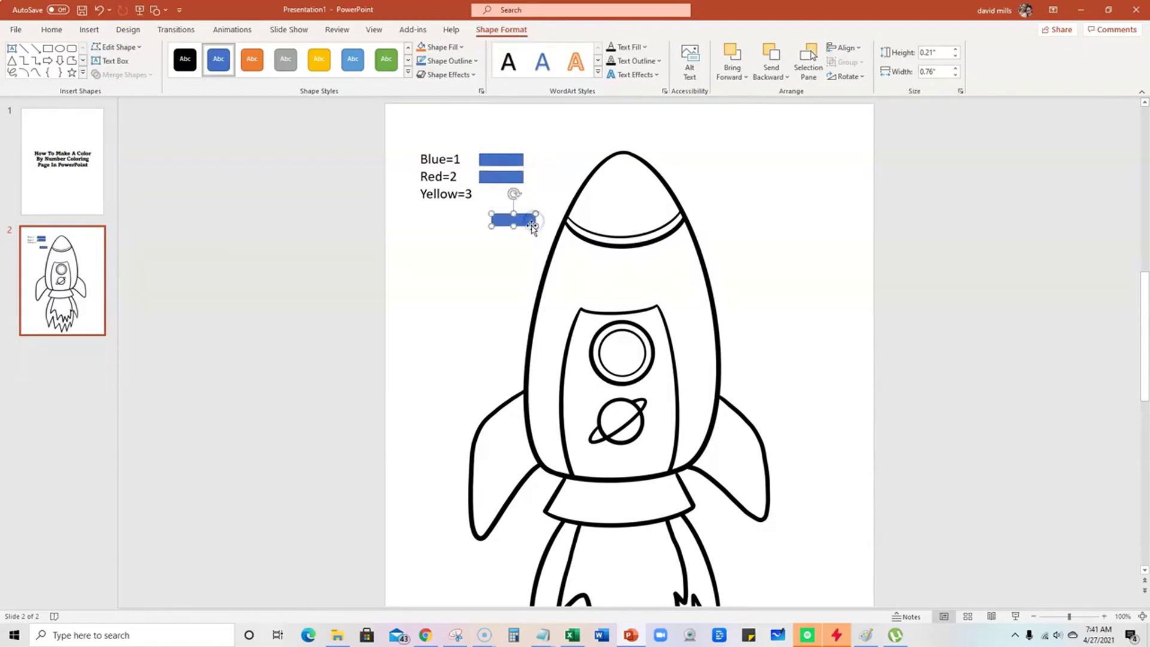
{"action": "left_click_drag", "start_coordinate": [533, 227], "coordinate": [523, 200]}
{"action": "left_click", "coordinate": [508, 248]}
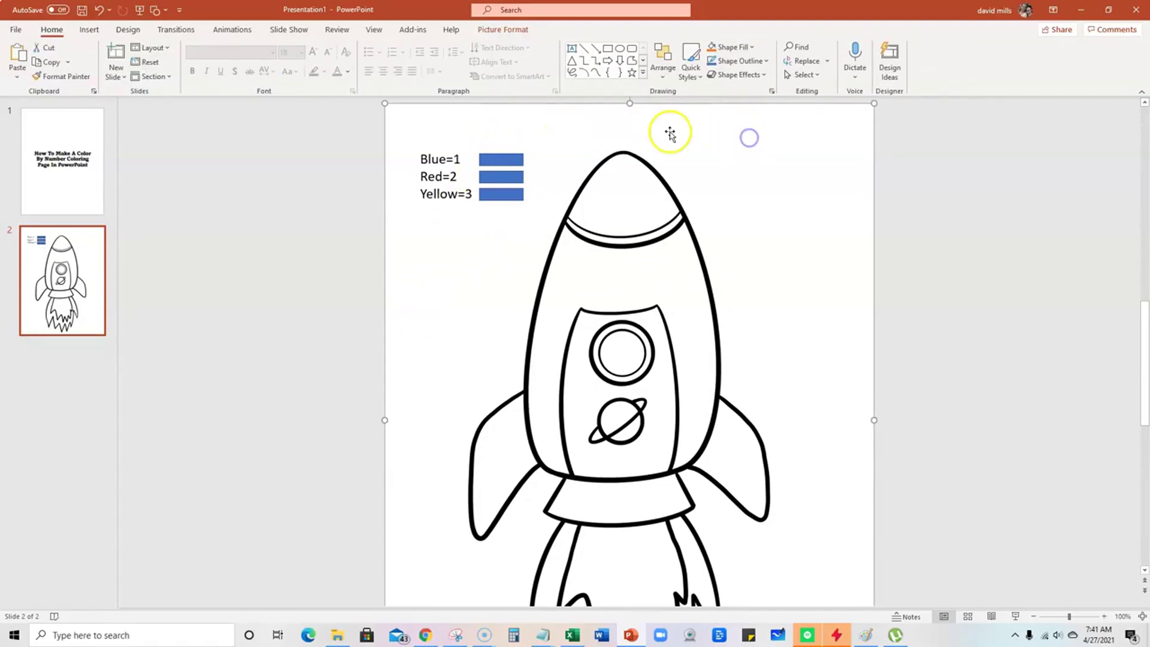
Step: Fill the Red=2 swatch red and the Yellow=3 swatch yellow
{"action": "left_click", "coordinate": [508, 178]}
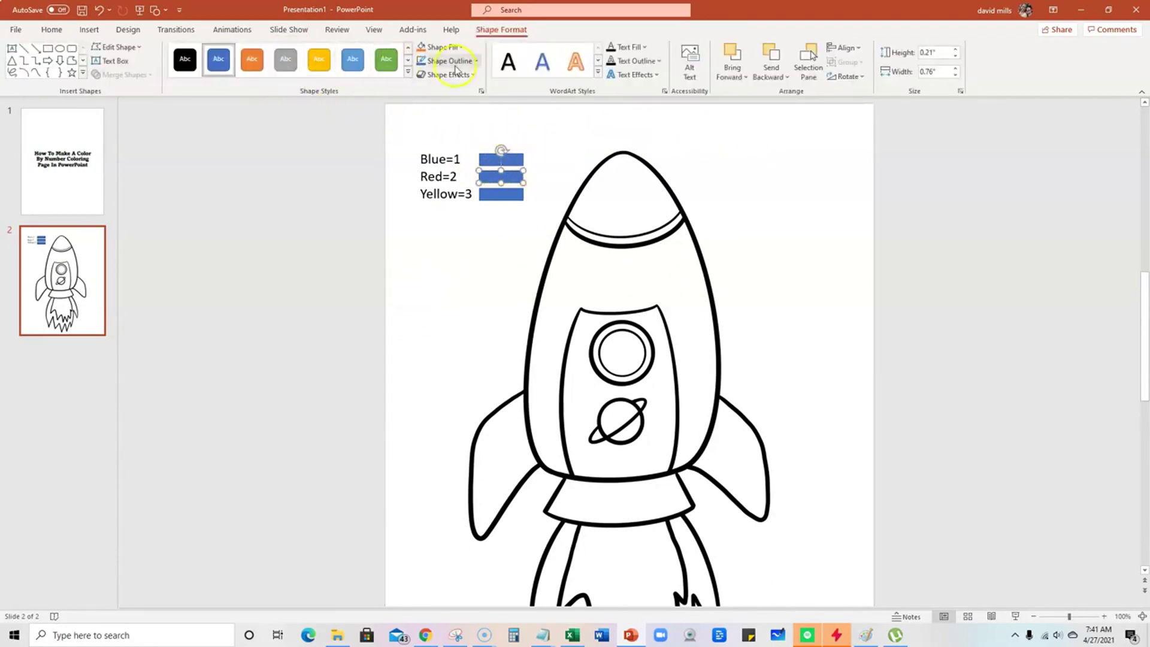
{"action": "left_click", "coordinate": [463, 47]}
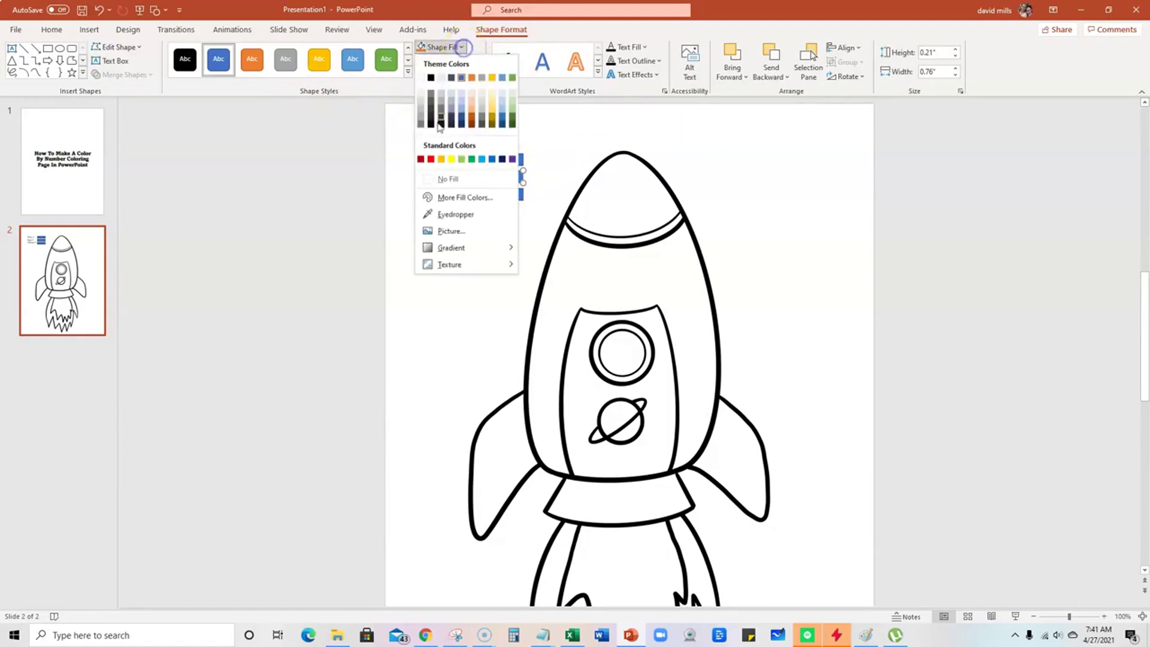
{"action": "left_click", "coordinate": [520, 195]}
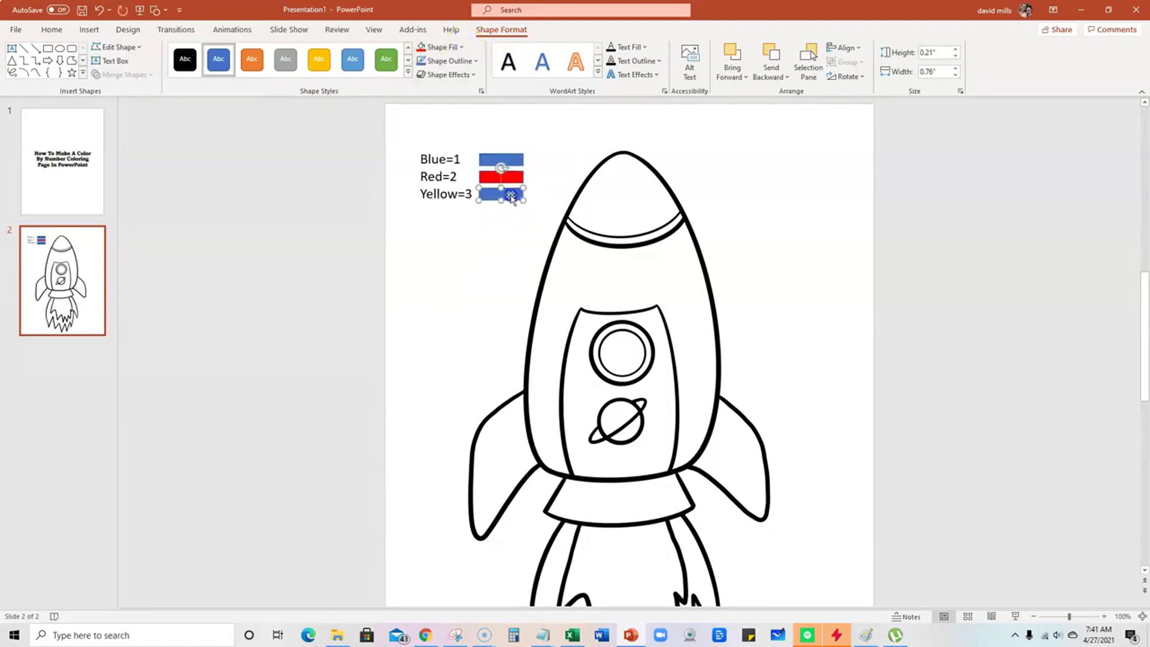
{"action": "left_click", "coordinate": [463, 48]}
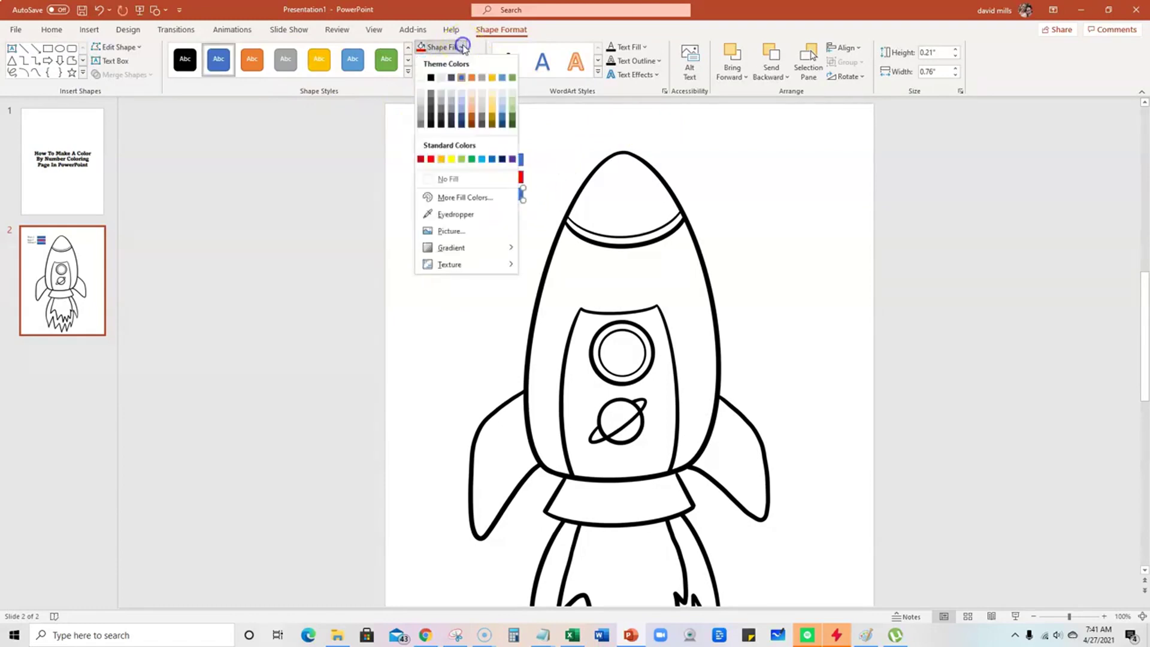
{"action": "left_click", "coordinate": [451, 159]}
{"action": "left_click", "coordinate": [438, 264]}
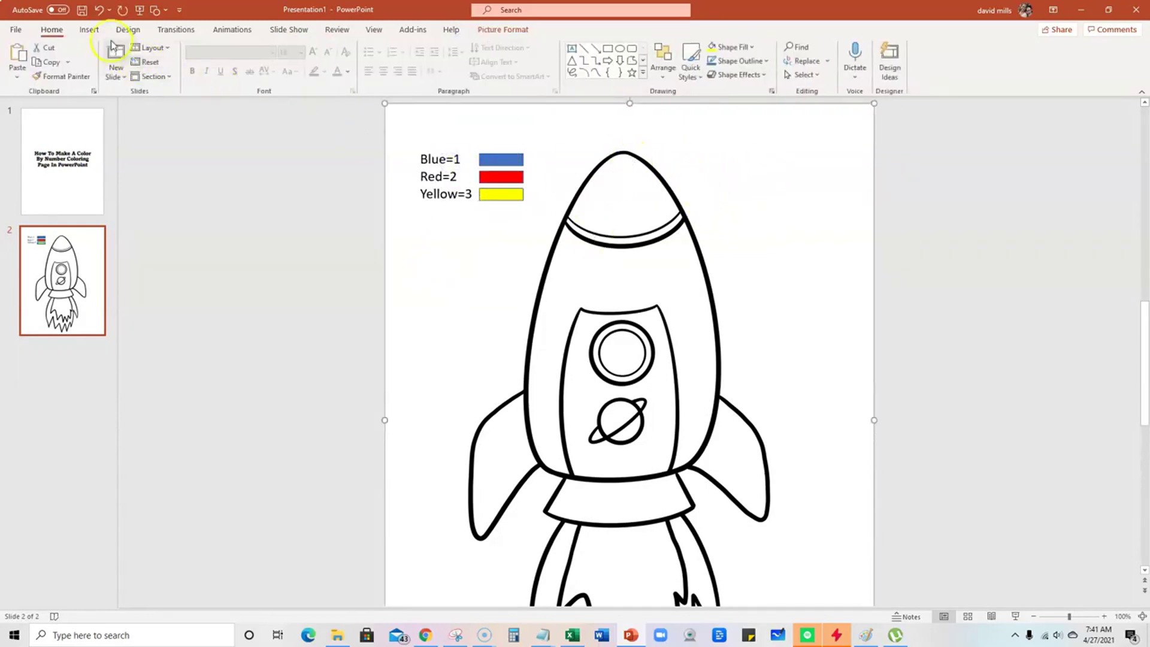
Step: Place a small text box with the number 1 inside the rocket's nose cone
{"action": "left_click", "coordinate": [90, 30]}
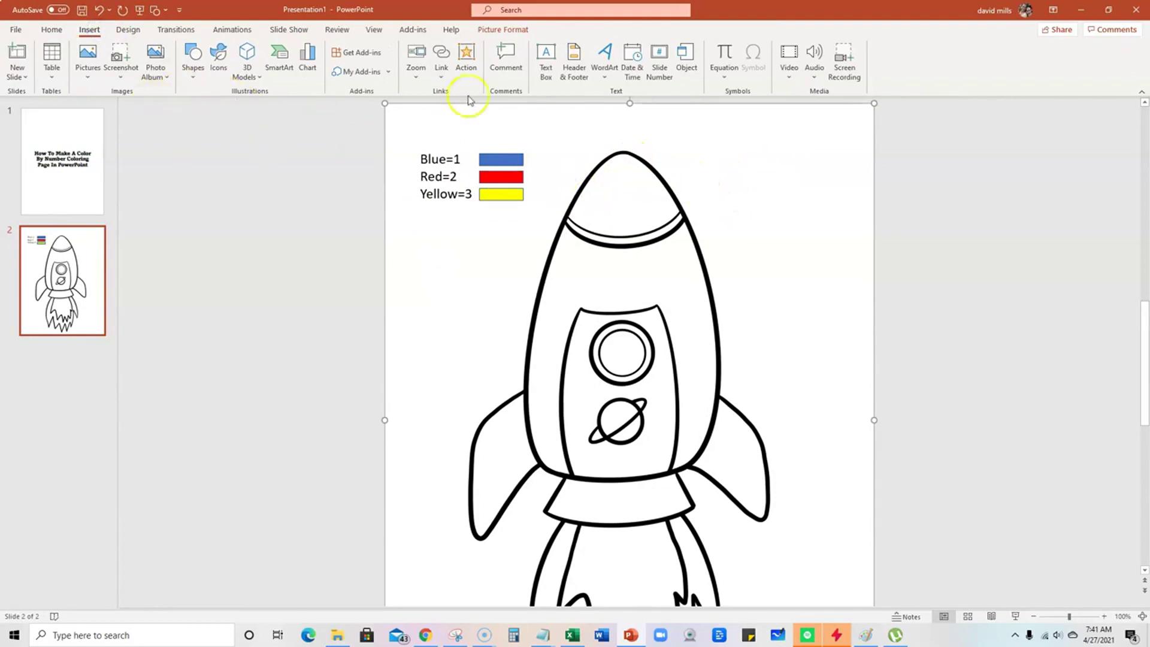
{"action": "left_click", "coordinate": [545, 60]}
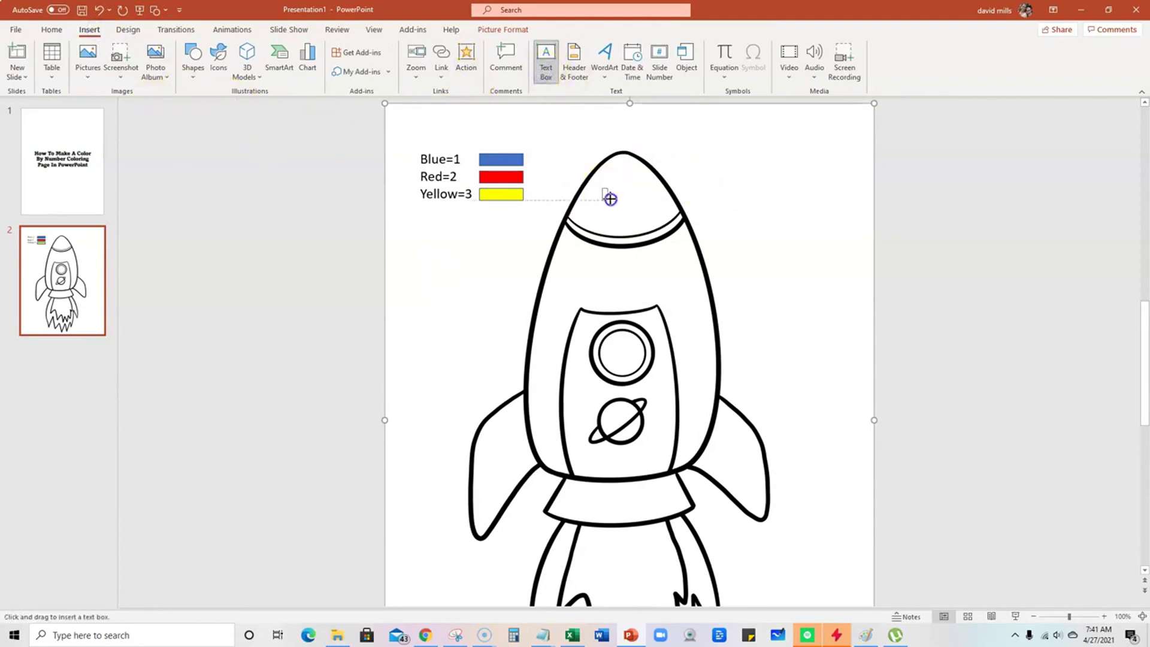
{"action": "left_click_drag", "start_coordinate": [615, 200], "coordinate": [635, 211]}
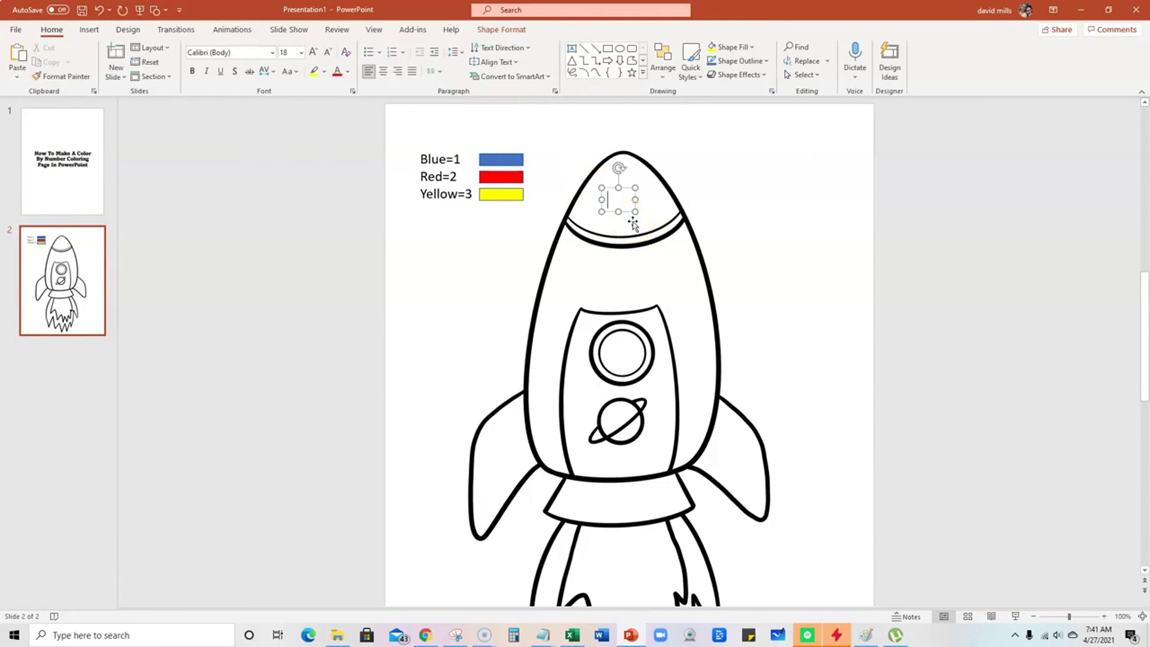
{"action": "left_click", "coordinate": [629, 209]}
{"action": "left_click_drag", "start_coordinate": [629, 209], "coordinate": [635, 207]}
Step: Copy the 1 onto the nose band and just below it
{"action": "left_click", "coordinate": [638, 233]}
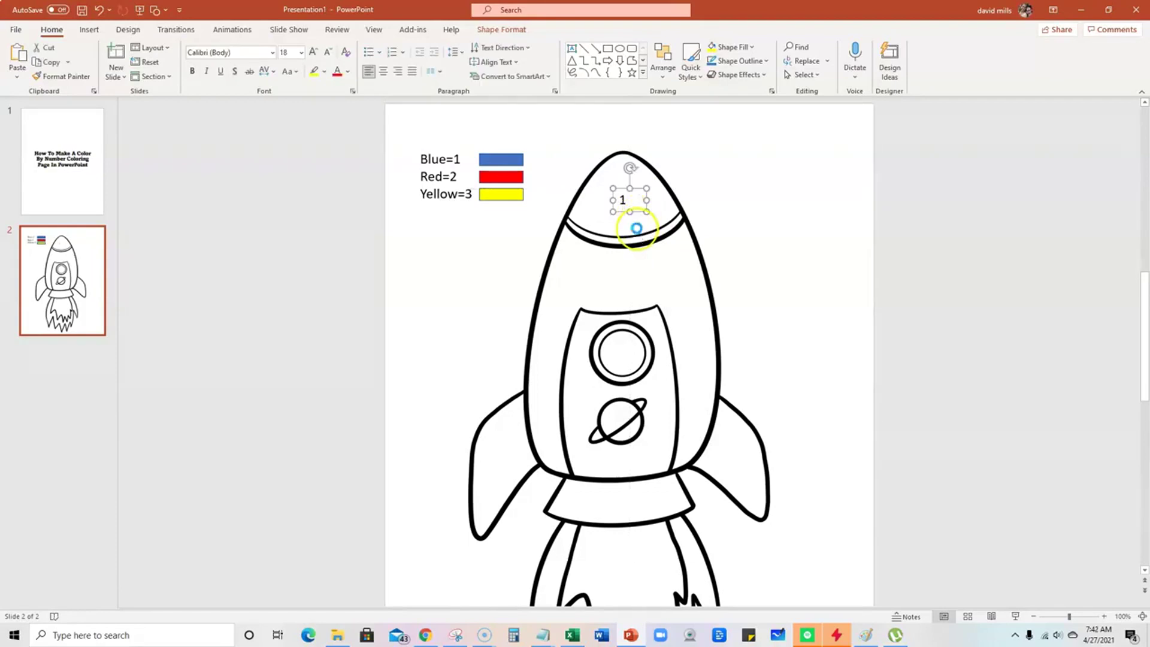
{"action": "key", "text": "ctrl+c"}
{"action": "key", "text": "ctrl+v"}
{"action": "left_click_drag", "start_coordinate": [650, 218], "coordinate": [637, 288]}
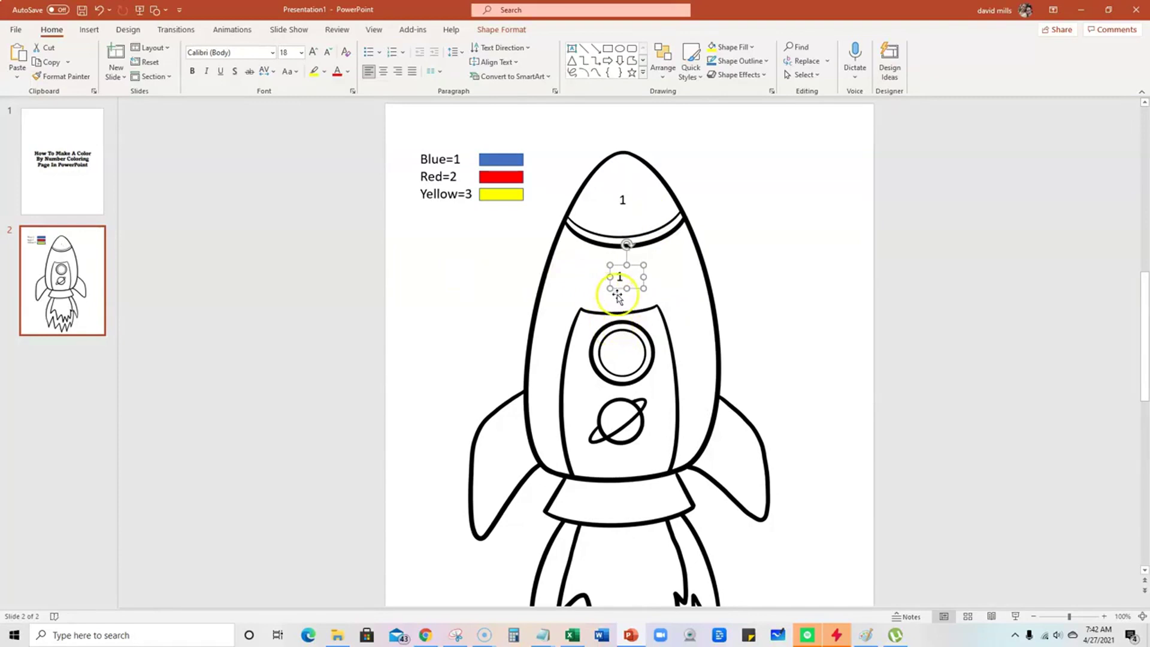
{"action": "left_click_drag", "start_coordinate": [618, 293], "coordinate": [659, 245]}
Step: Shrink the nose-band 1 to 12 pt, then 10 pt, nudging it into place
{"action": "left_click", "coordinate": [300, 54]}
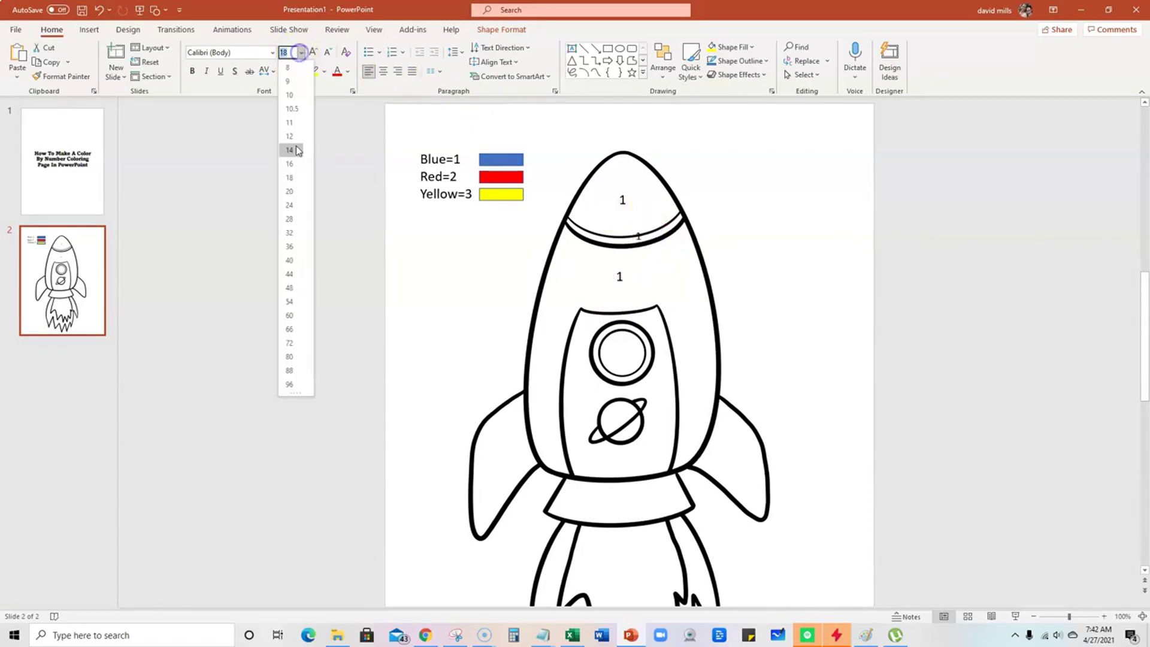
{"action": "left_click", "coordinate": [297, 137]}
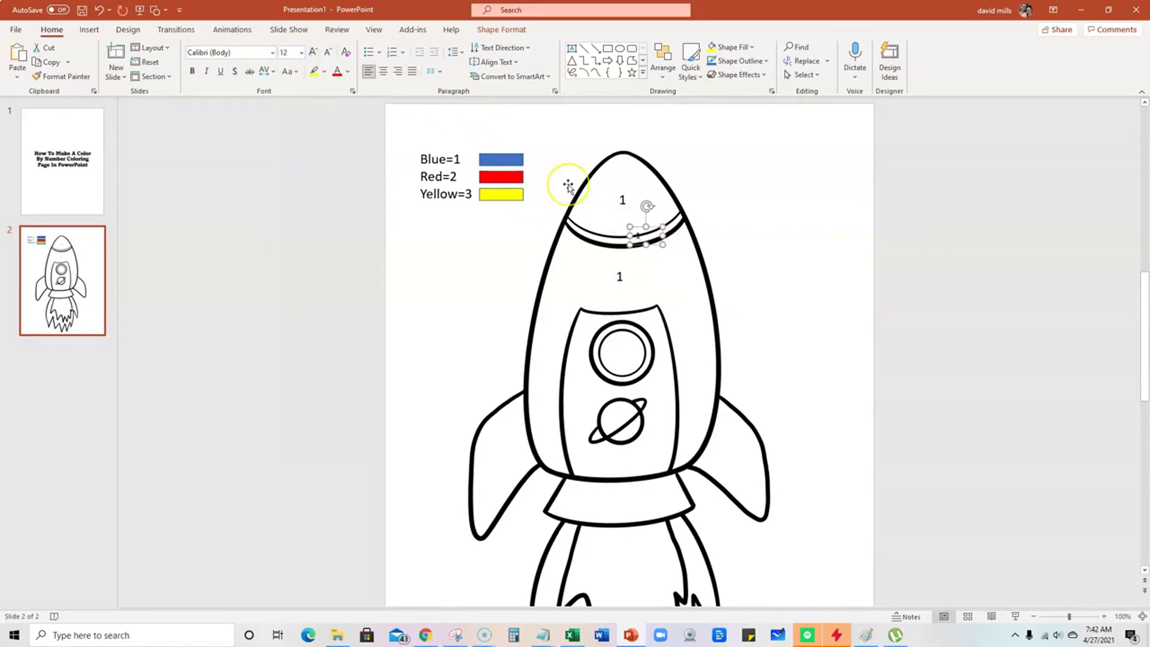
{"action": "key", "text": "Right"}
{"action": "key", "text": "Right"}
{"action": "key", "text": "Right"}
{"action": "key", "text": "Right"}
{"action": "key", "text": "Right"}
{"action": "key", "text": "Up"}
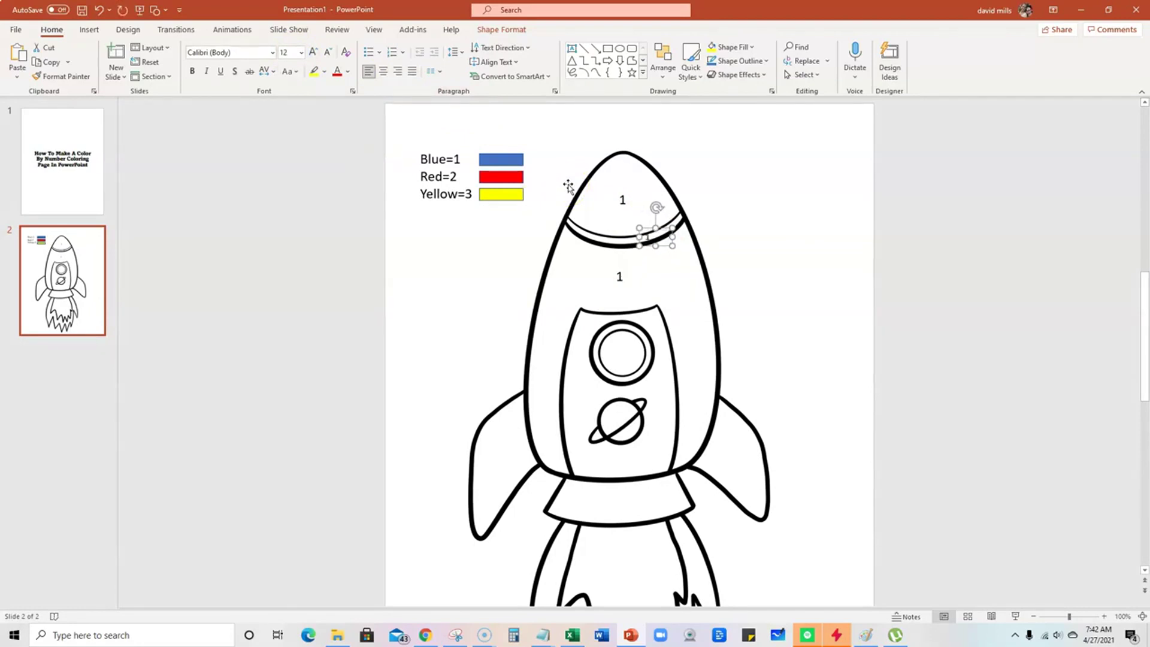
{"action": "key", "text": "Down"}
{"action": "key", "text": "Right"}
{"action": "key", "text": "Right"}
{"action": "key", "text": "Right"}
{"action": "key", "text": "Right"}
{"action": "key", "text": "Right"}
{"action": "key", "text": "Right"}
{"action": "key", "text": "Right"}
{"action": "key", "text": "Up"}
{"action": "key", "text": "Up"}
{"action": "key", "text": "Up"}
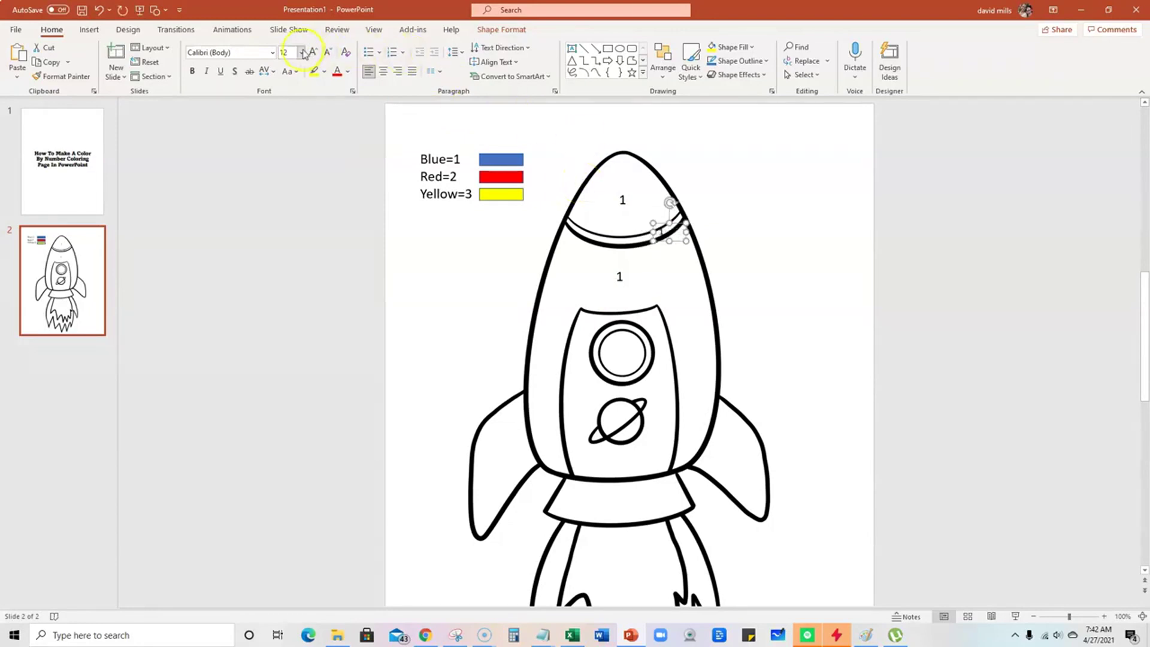
{"action": "left_click", "coordinate": [303, 54]}
{"action": "left_click", "coordinate": [296, 95]}
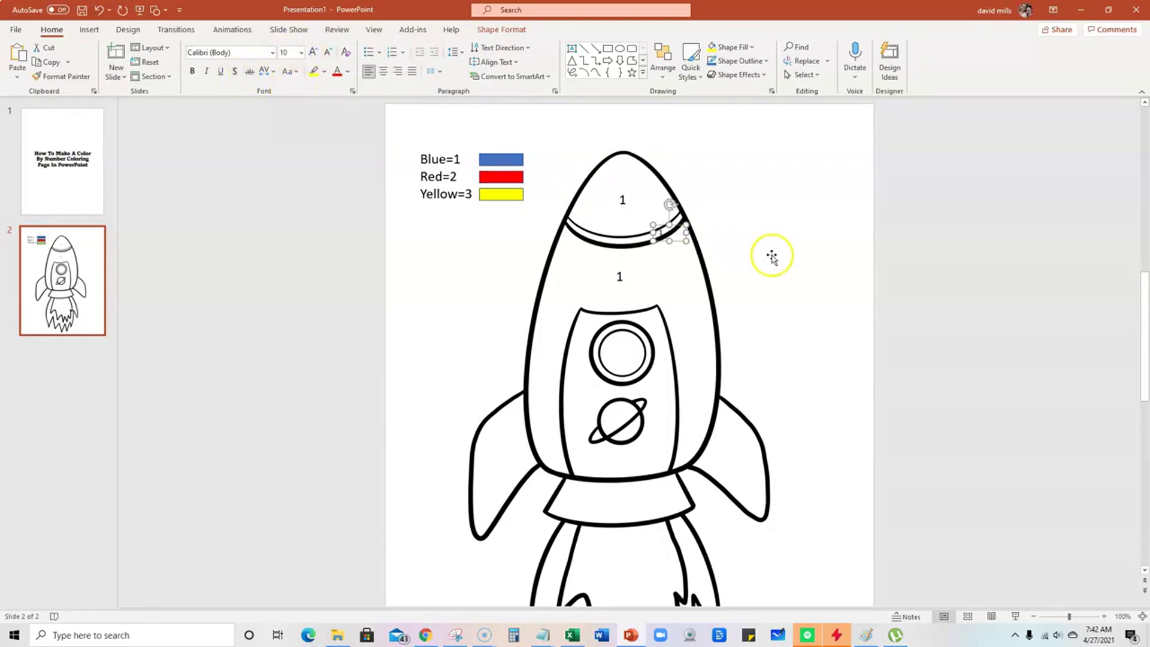
{"action": "left_click", "coordinate": [661, 230]}
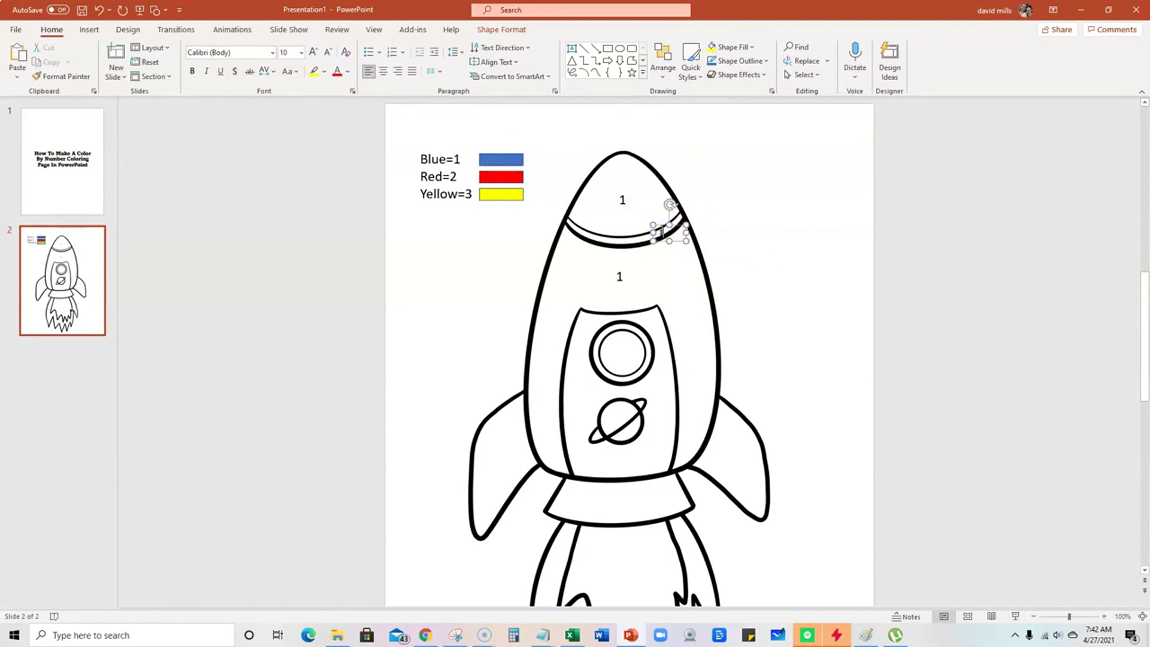
{"action": "left_click", "coordinate": [697, 243]}
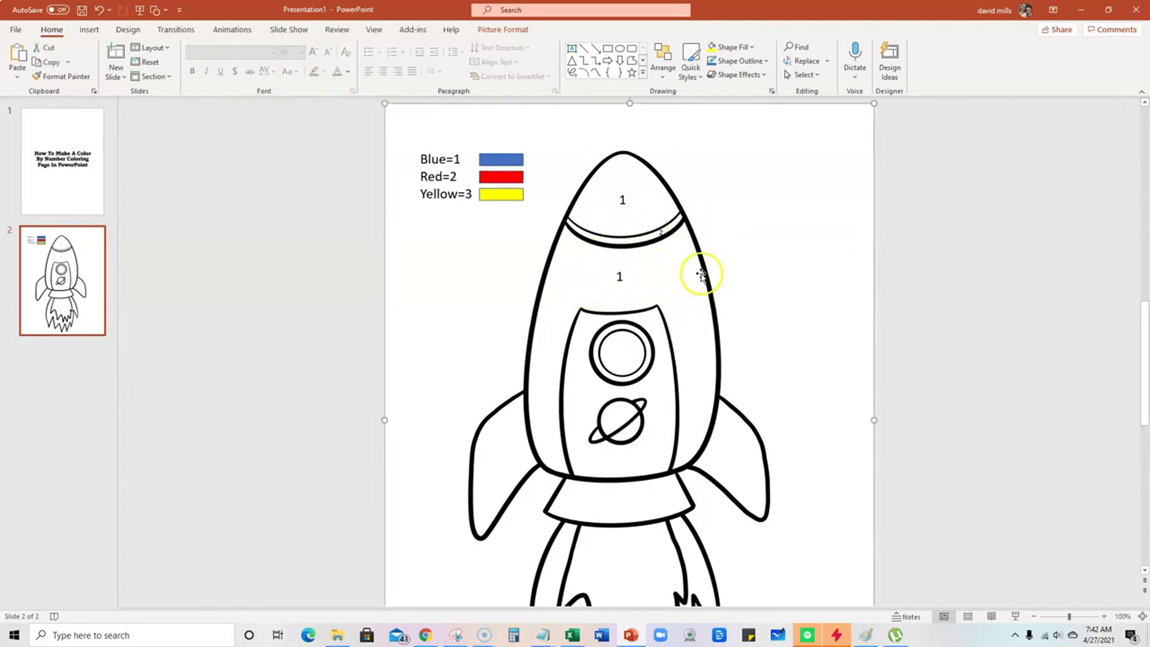
Step: Duplicate the nose's 1 and place copies on the rocket's fins
{"action": "left_click", "coordinate": [623, 199]}
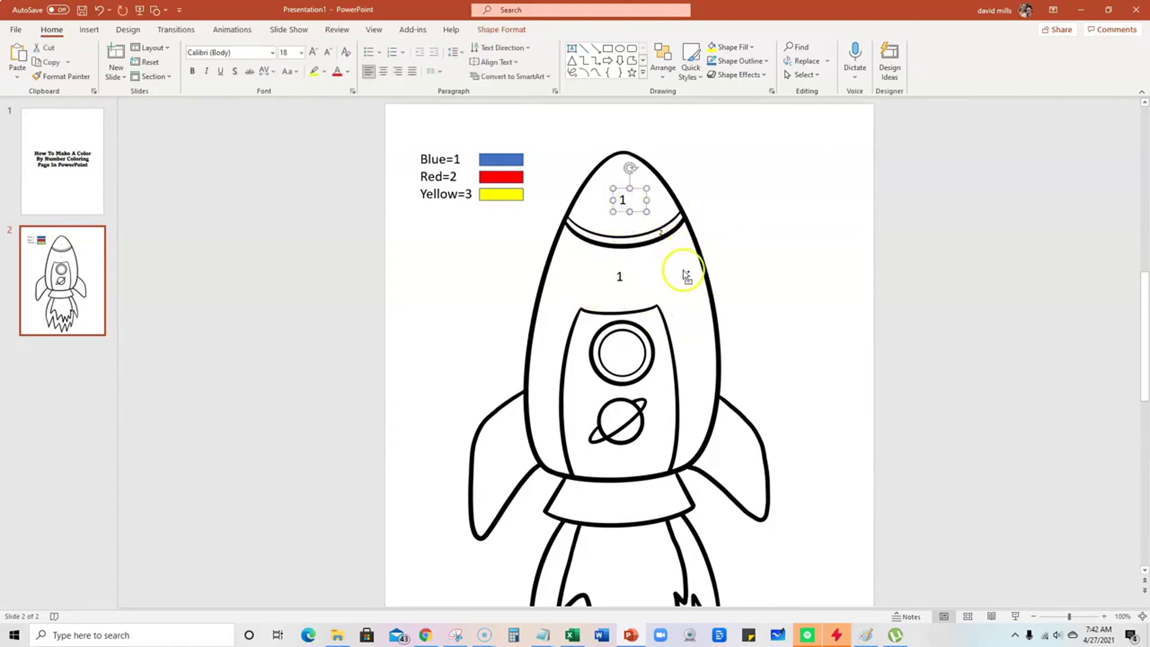
{"action": "key", "text": "ctrl+d"}
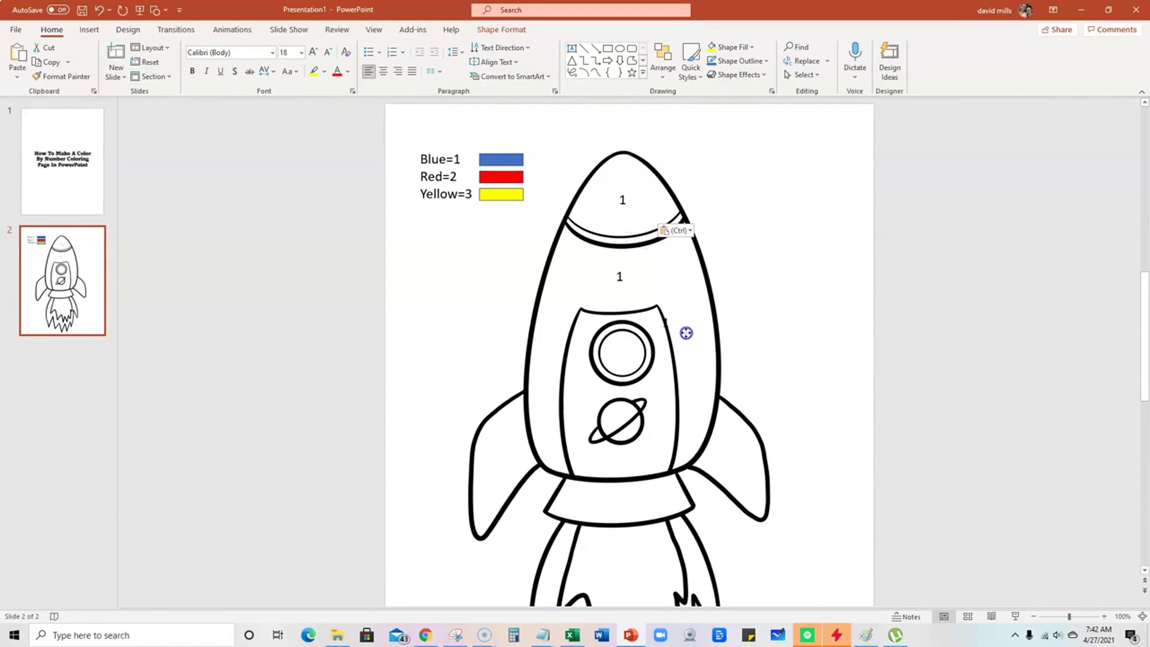
{"action": "left_click", "coordinate": [751, 466]}
{"action": "left_click_drag", "start_coordinate": [739, 464], "coordinate": [513, 475]}
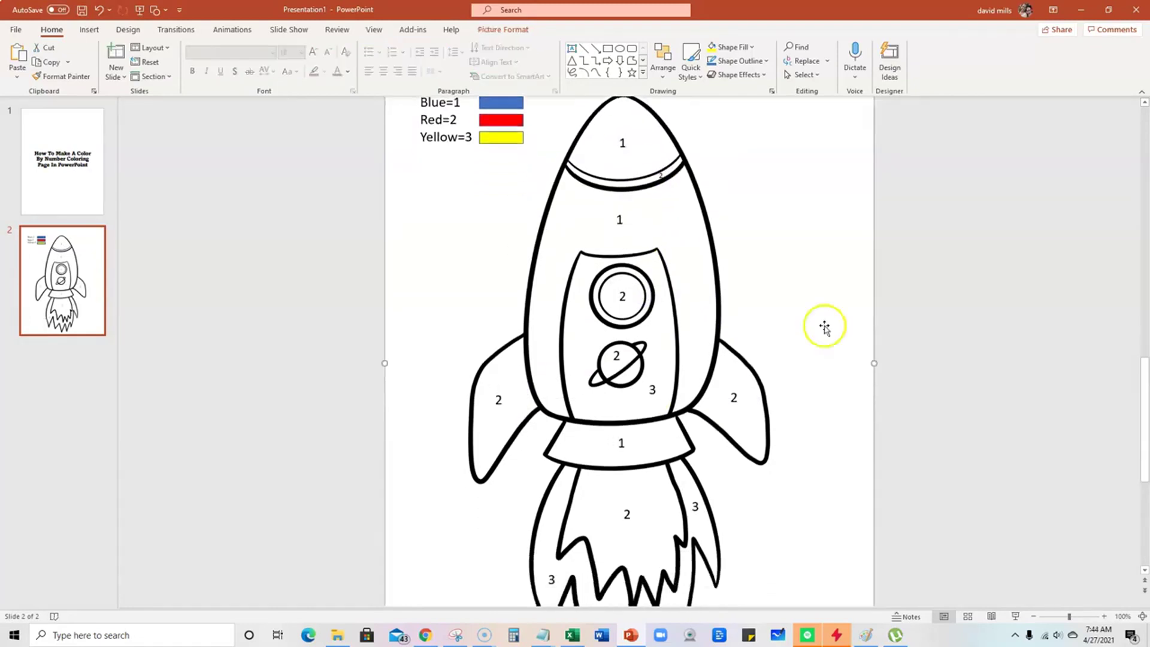
Step: Zoom out to 80% to view the whole numbered rocket page
{"action": "scroll", "coordinate": [821, 326], "scroll_direction": "up", "scroll_amount": 5}
{"action": "scroll", "coordinate": [822, 326], "scroll_direction": "down", "scroll_amount": 5}
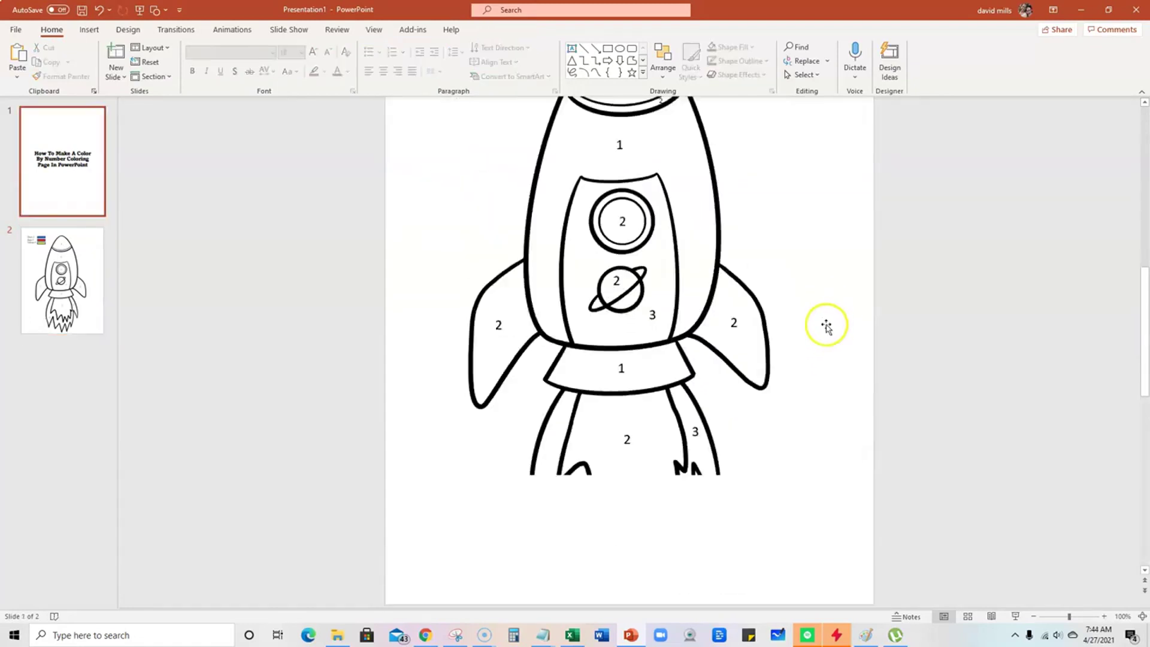
{"action": "left_click", "coordinate": [1033, 617]}
{"action": "left_click", "coordinate": [1033, 617]}
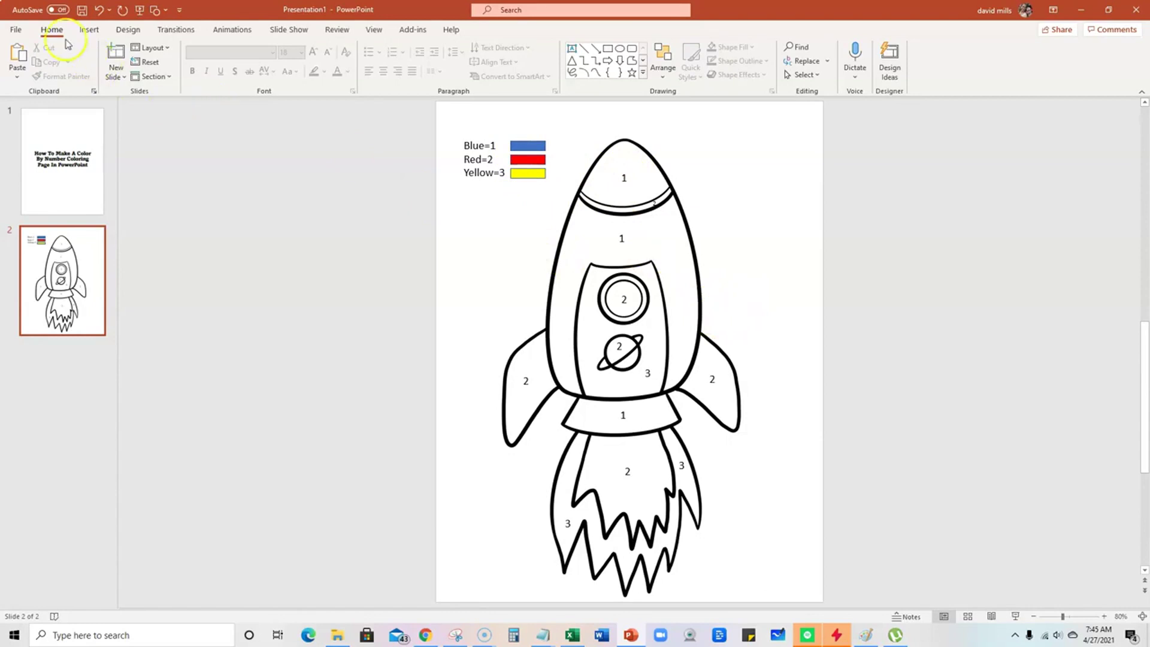
Step: Save only the rocket slide as 'How To Make A Color By Number Coloring' PNG in Downloads
{"action": "left_click", "coordinate": [20, 30]}
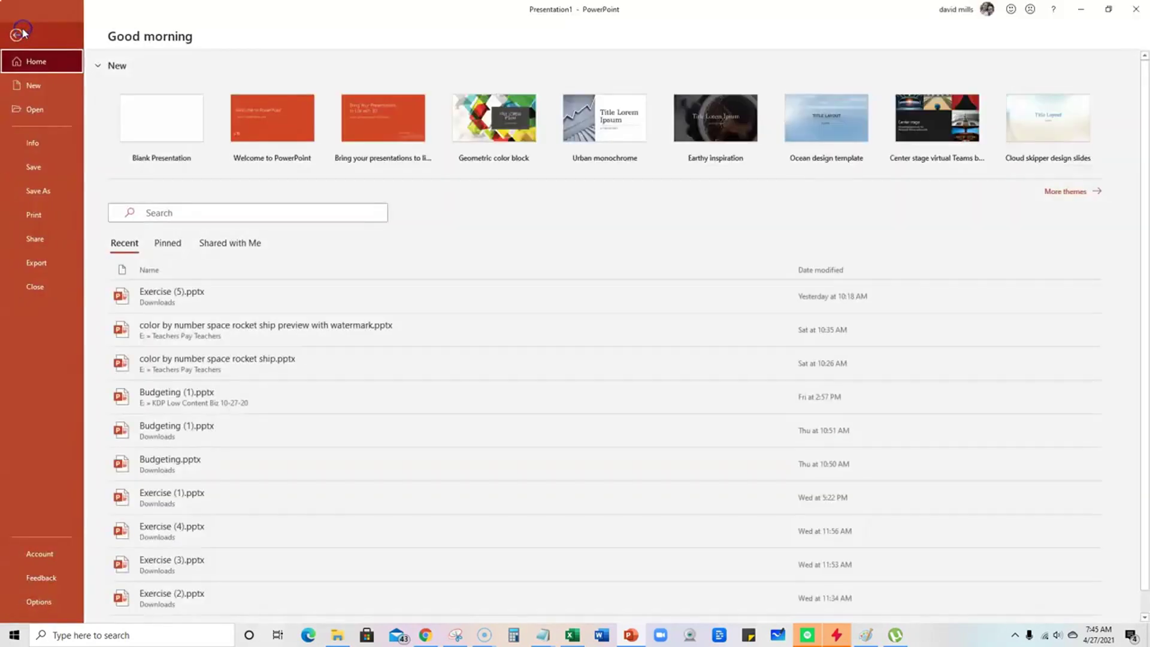
{"action": "left_click", "coordinate": [48, 189]}
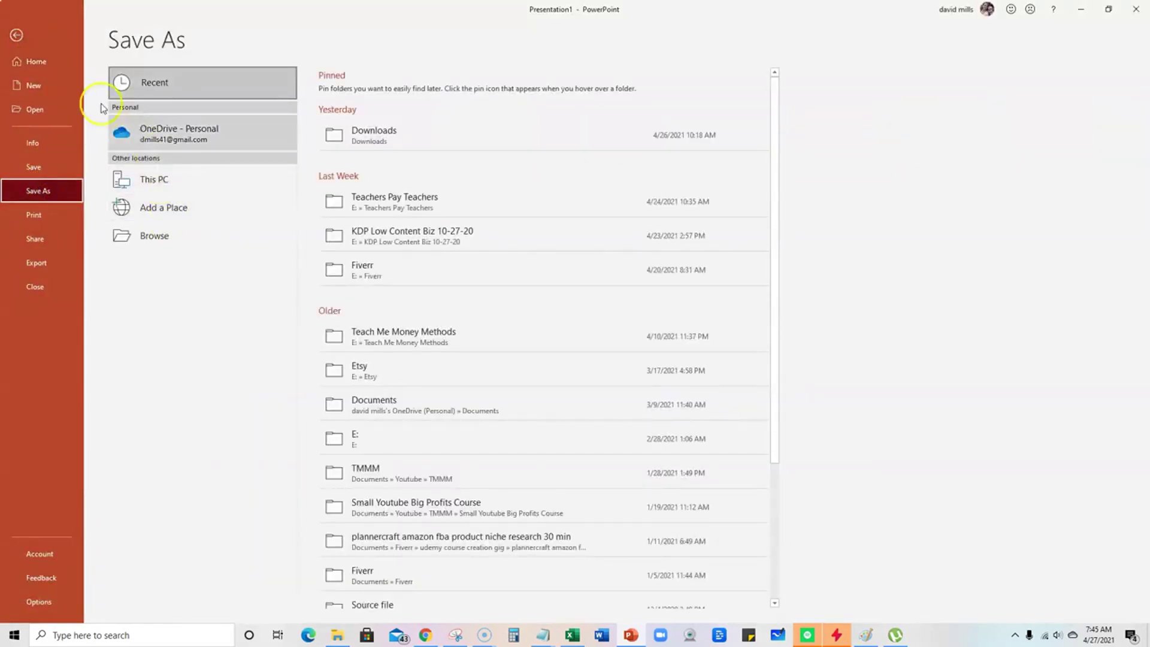
{"action": "left_click", "coordinate": [173, 235]}
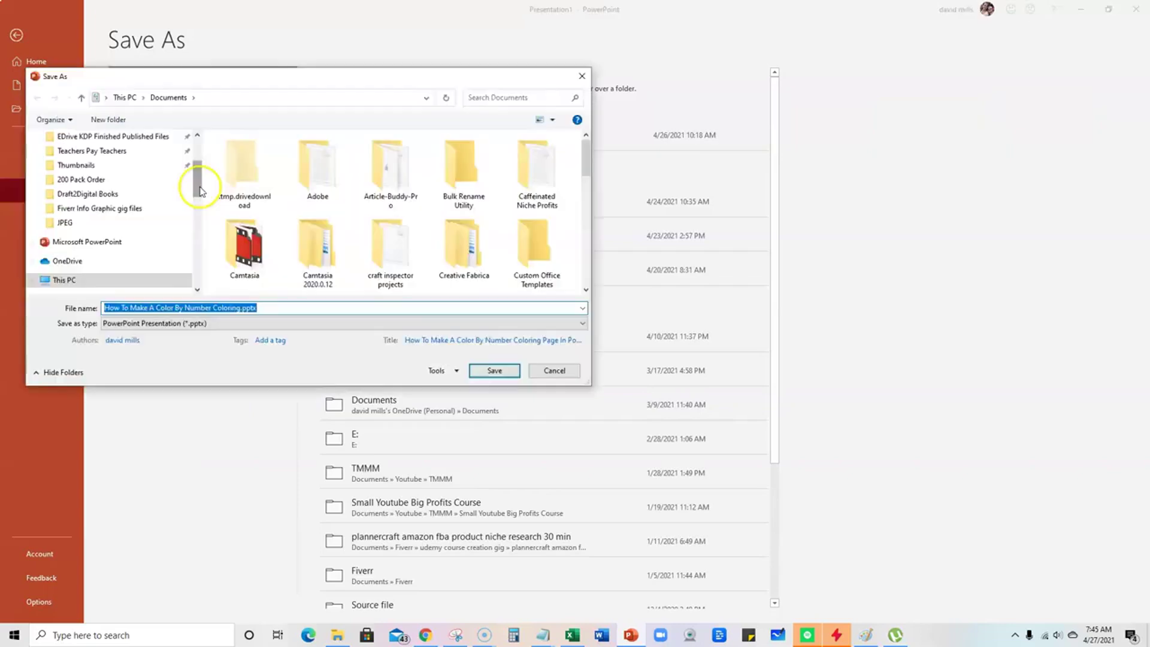
{"action": "scroll", "coordinate": [150, 198], "scroll_direction": "up", "scroll_amount": 5}
{"action": "left_click", "coordinate": [87, 175]}
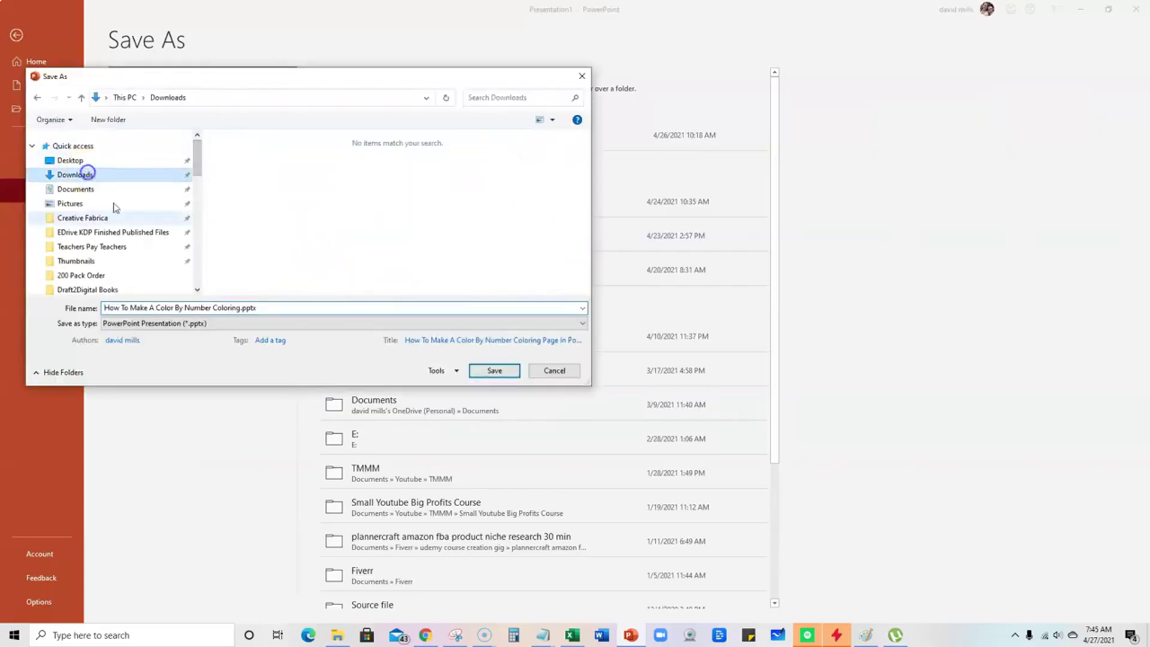
{"action": "left_click", "coordinate": [157, 323]}
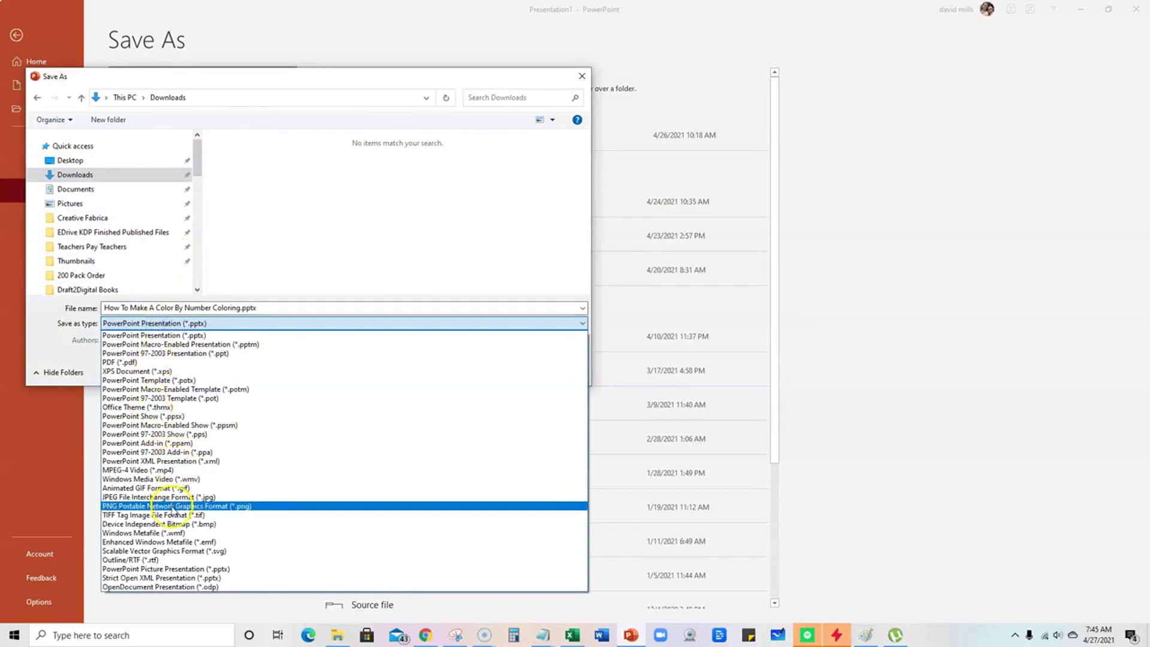
{"action": "left_click", "coordinate": [174, 506]}
{"action": "left_click", "coordinate": [503, 371]}
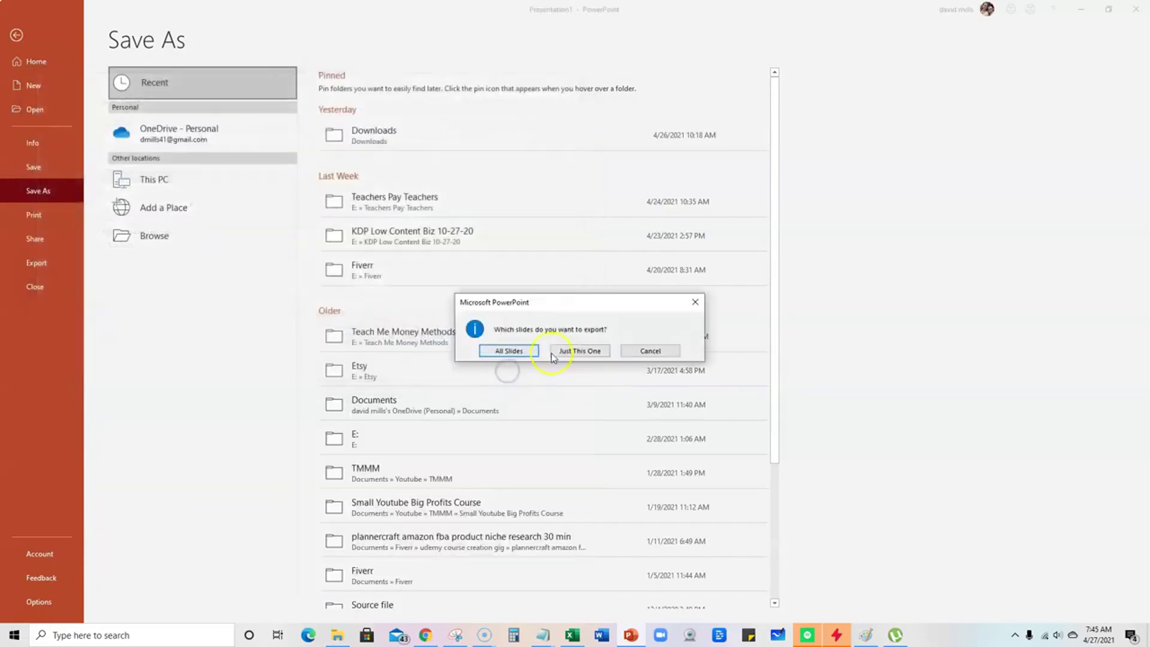
{"action": "left_click", "coordinate": [577, 352]}
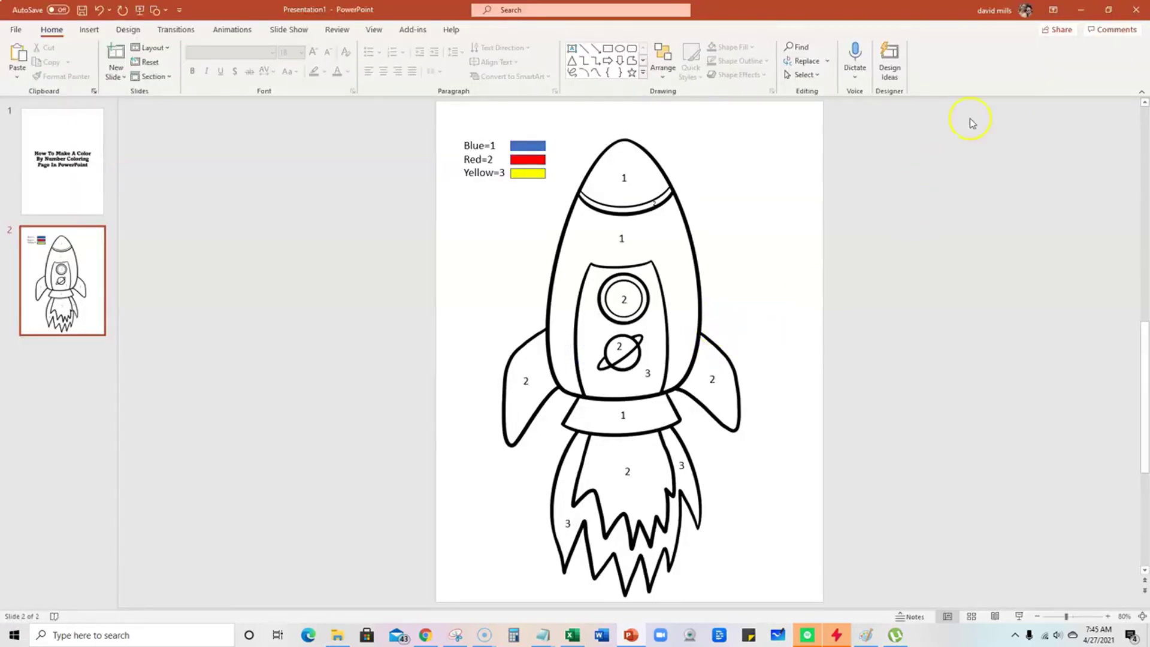
Step: Find Paint through Windows search and launch it
{"action": "left_click", "coordinate": [171, 637]}
{"action": "type", "text": "pa"}
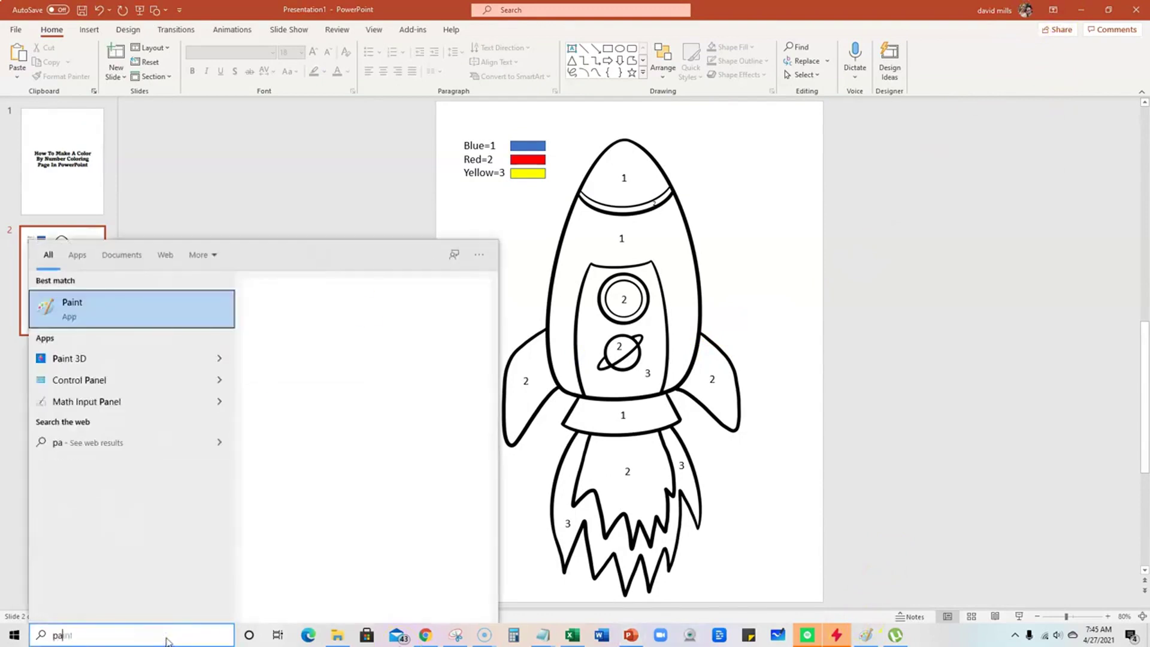
{"action": "type", "text": "int"}
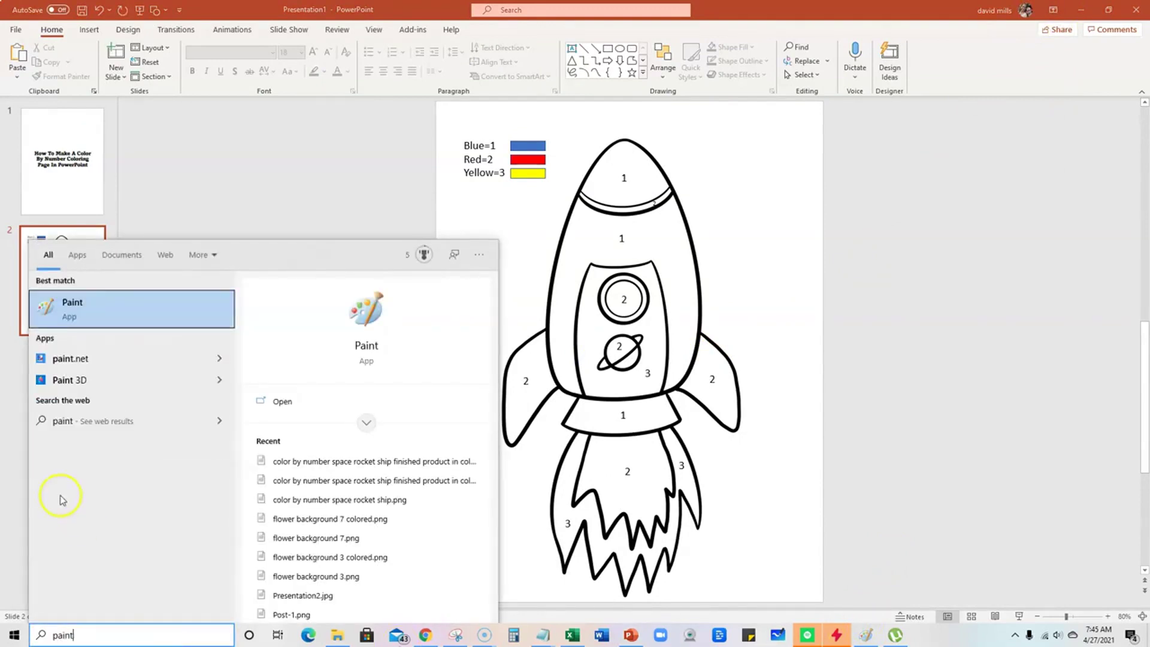
{"action": "left_click", "coordinate": [164, 311]}
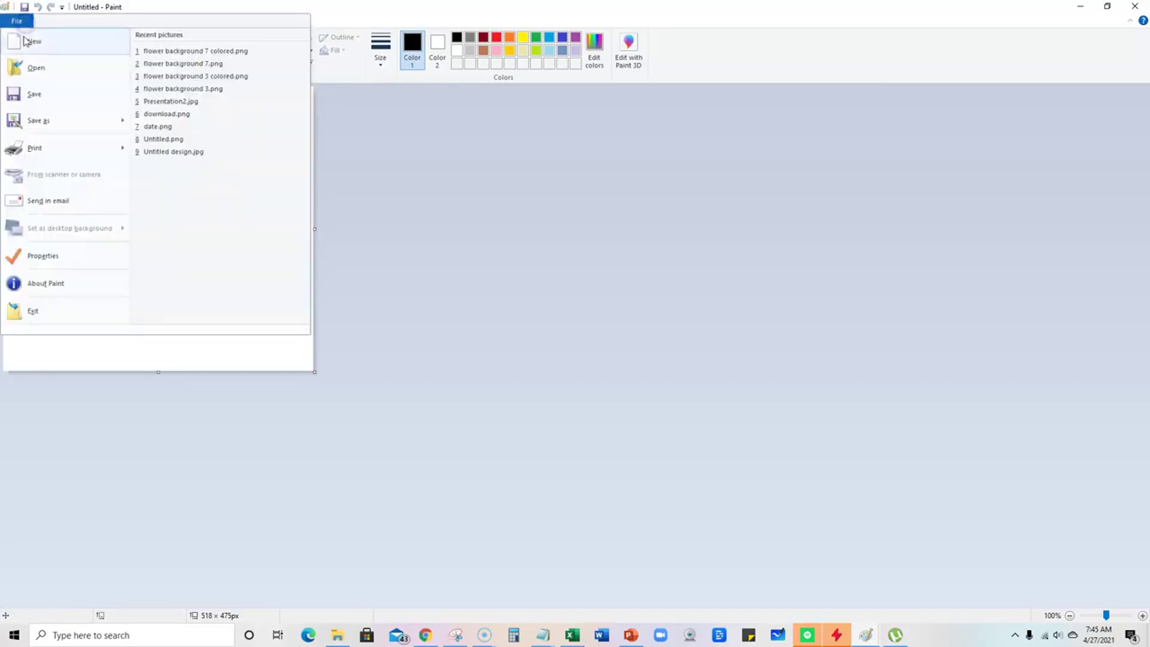
Step: Open 'How To Make A Color By Number Coloring.png' from Downloads in Paint
{"action": "left_click", "coordinate": [34, 68]}
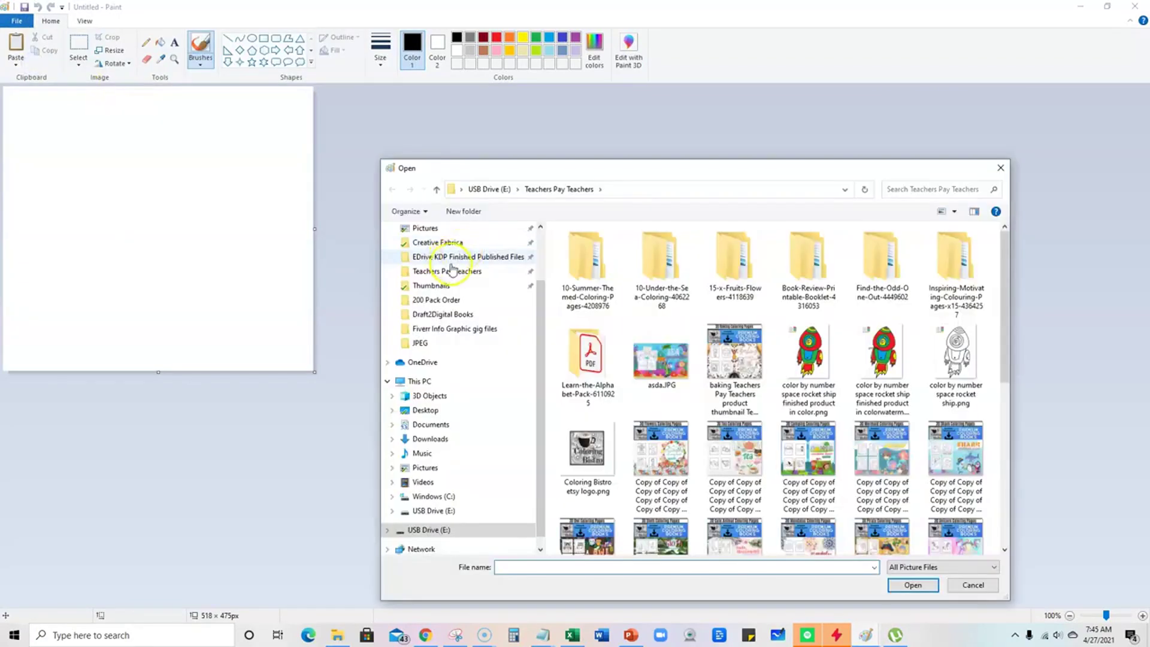
{"action": "scroll", "coordinate": [453, 269], "scroll_direction": "up", "scroll_amount": 2}
{"action": "left_click", "coordinate": [440, 266]}
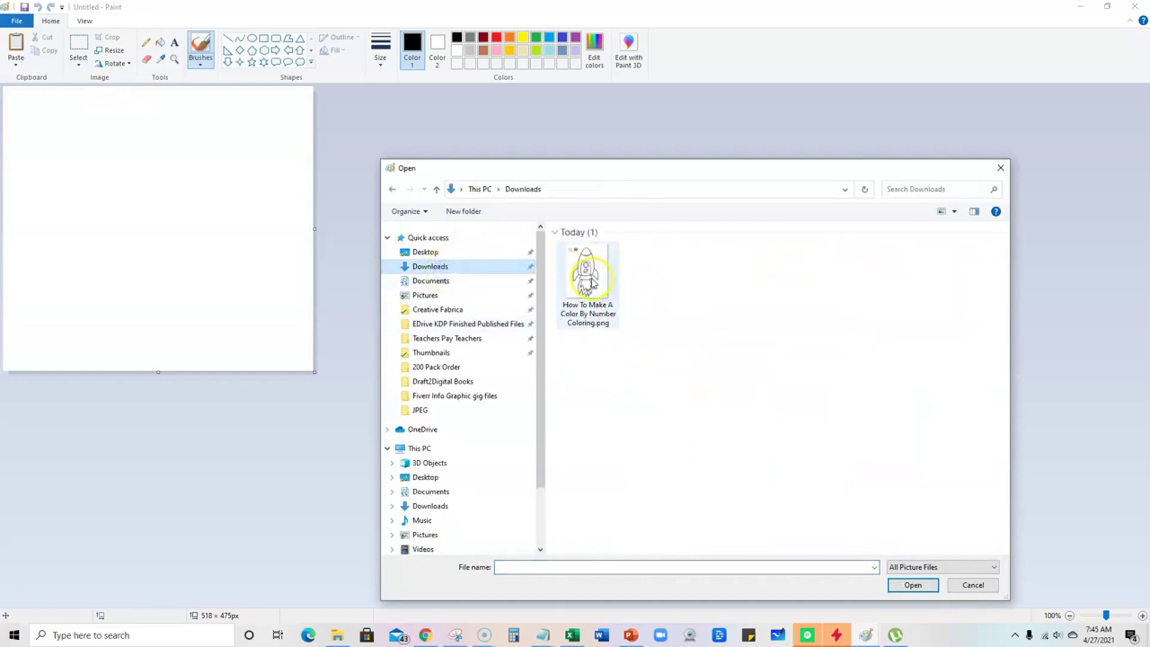
{"action": "left_click", "coordinate": [592, 283]}
{"action": "left_click", "coordinate": [912, 586]}
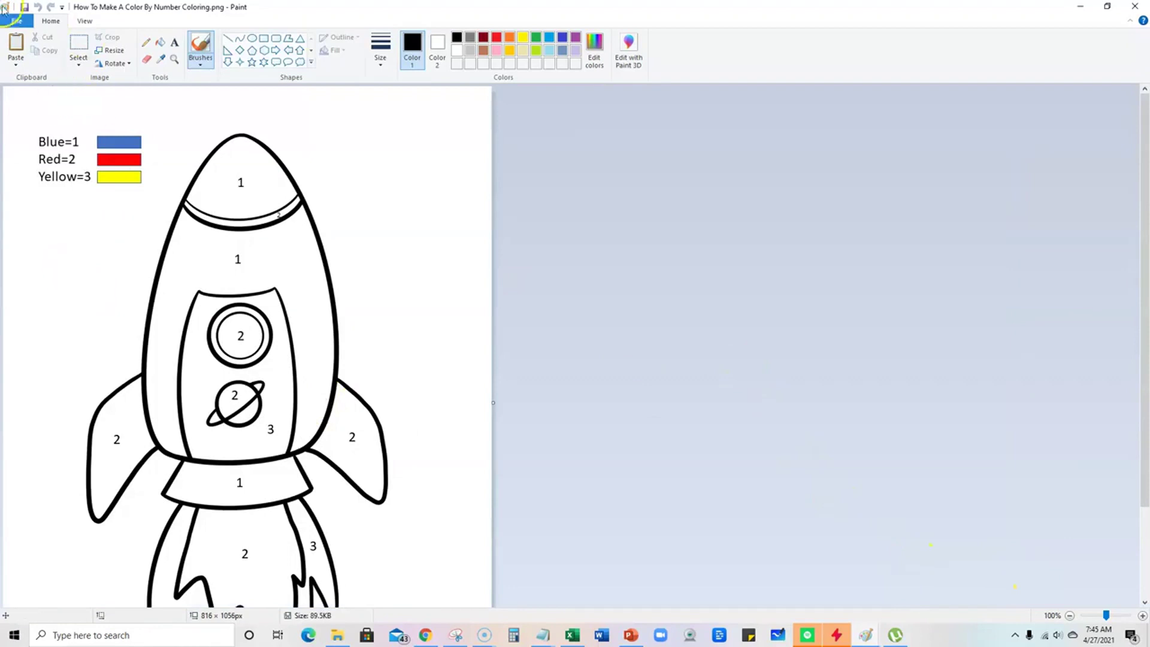
Step: Bucket-fill the nose cone, body and lower band marked 1 with blue
{"action": "left_click", "coordinate": [161, 44]}
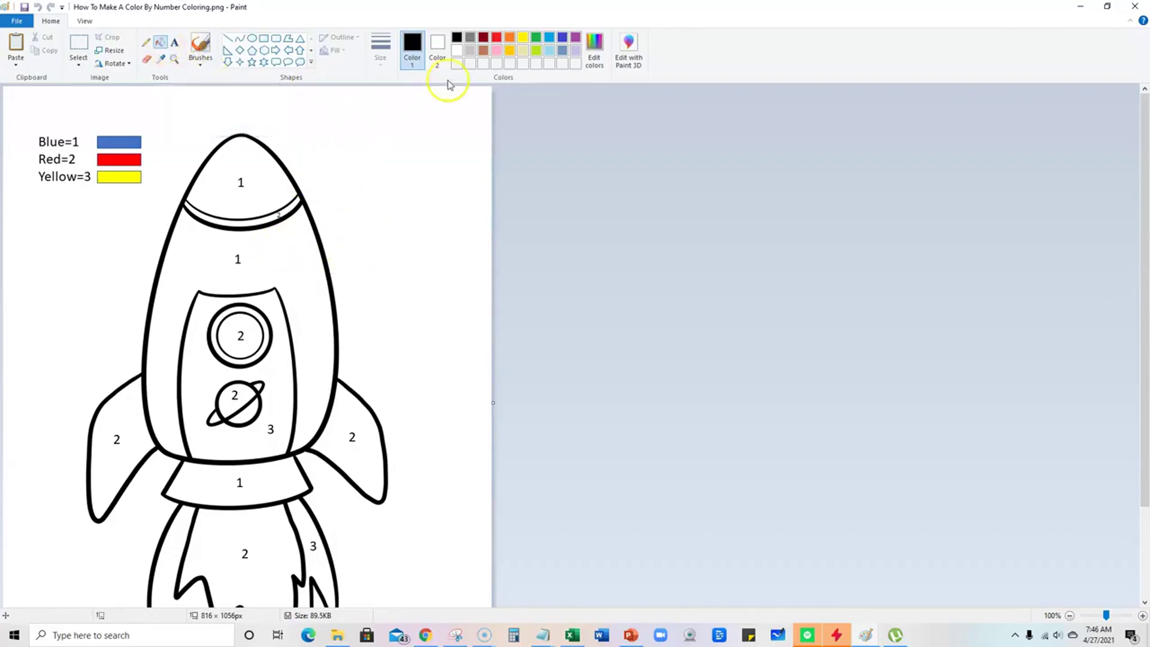
{"action": "left_click", "coordinate": [563, 39]}
{"action": "left_click", "coordinate": [274, 186]}
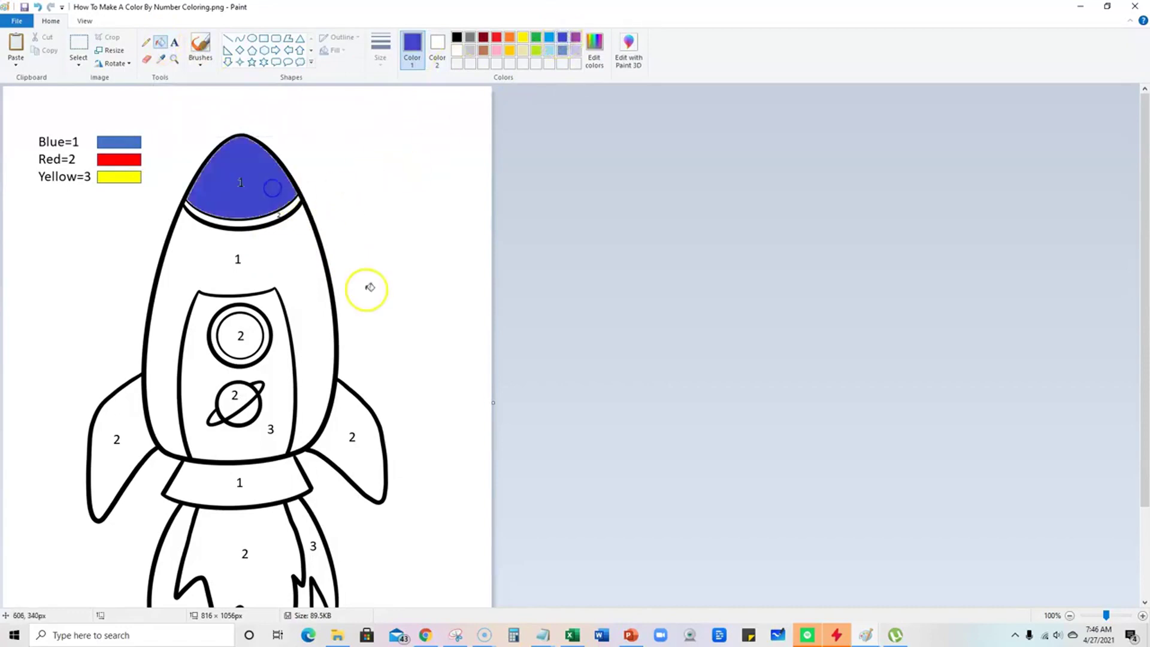
{"action": "left_click", "coordinate": [306, 264]}
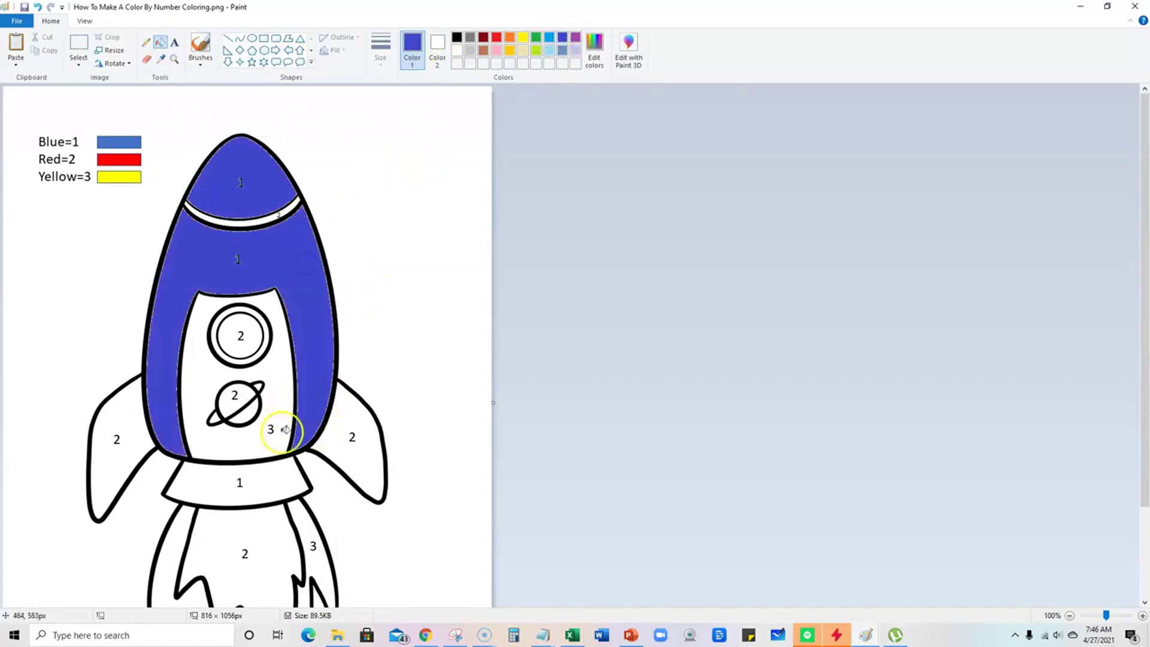
{"action": "left_click", "coordinate": [290, 476]}
{"action": "scroll", "coordinate": [285, 479], "scroll_direction": "down", "scroll_amount": 2}
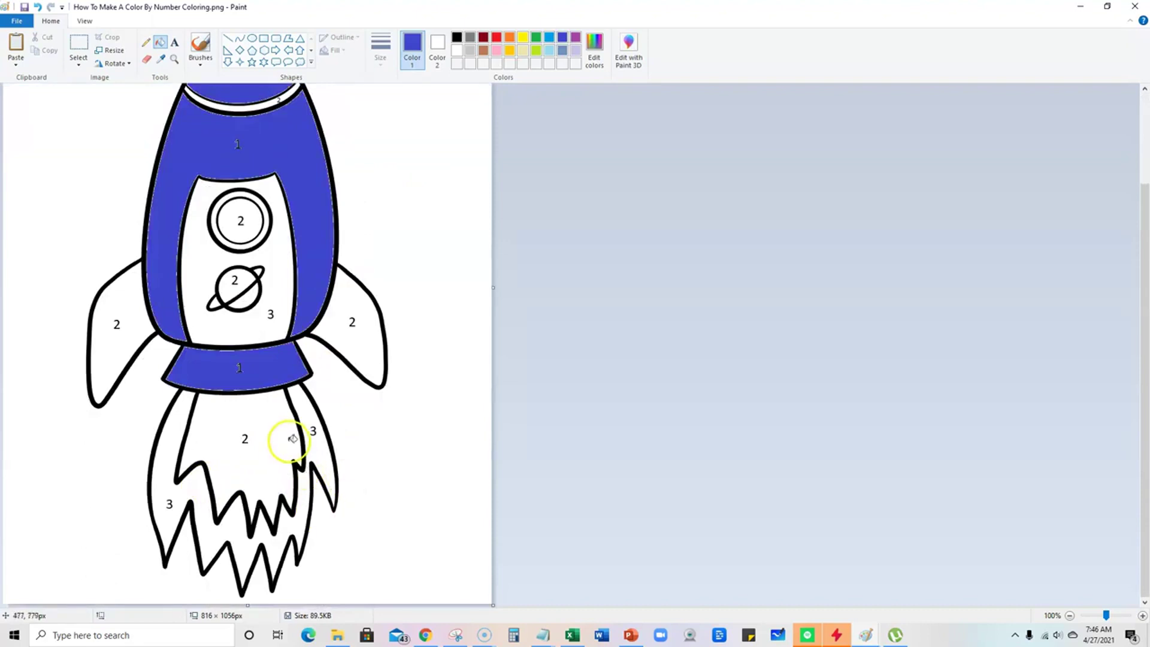
{"action": "scroll", "coordinate": [292, 436], "scroll_direction": "up", "scroll_amount": 2}
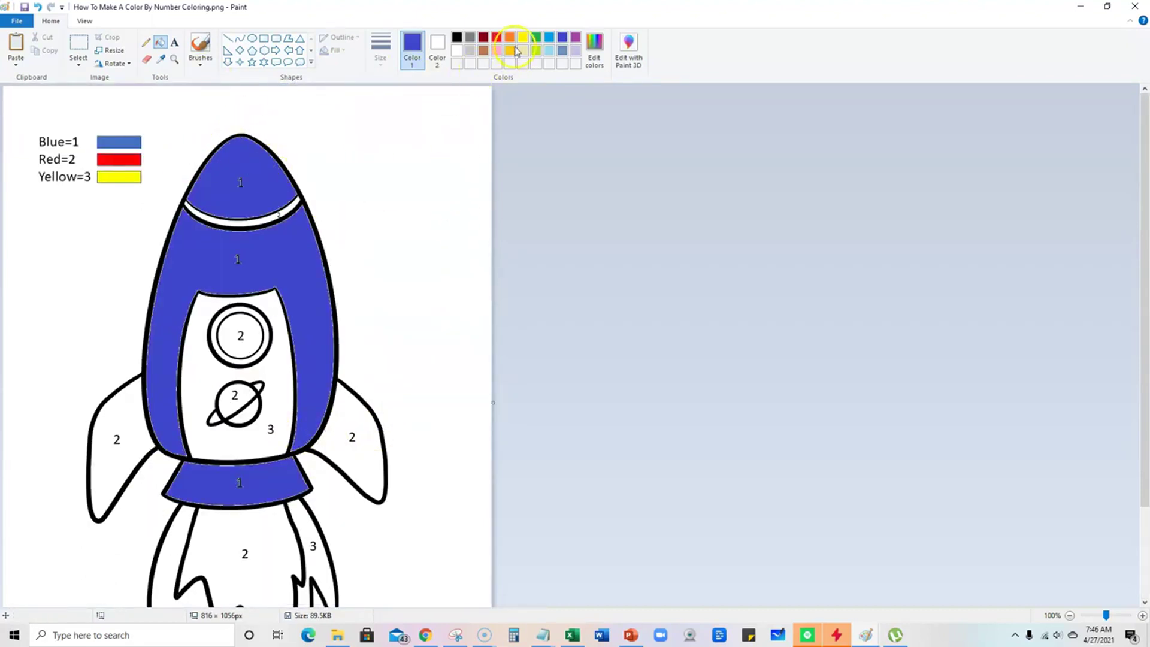
Step: Fill the nose band, both fins, porthole, planet and centre flame red
{"action": "left_click", "coordinate": [276, 214]}
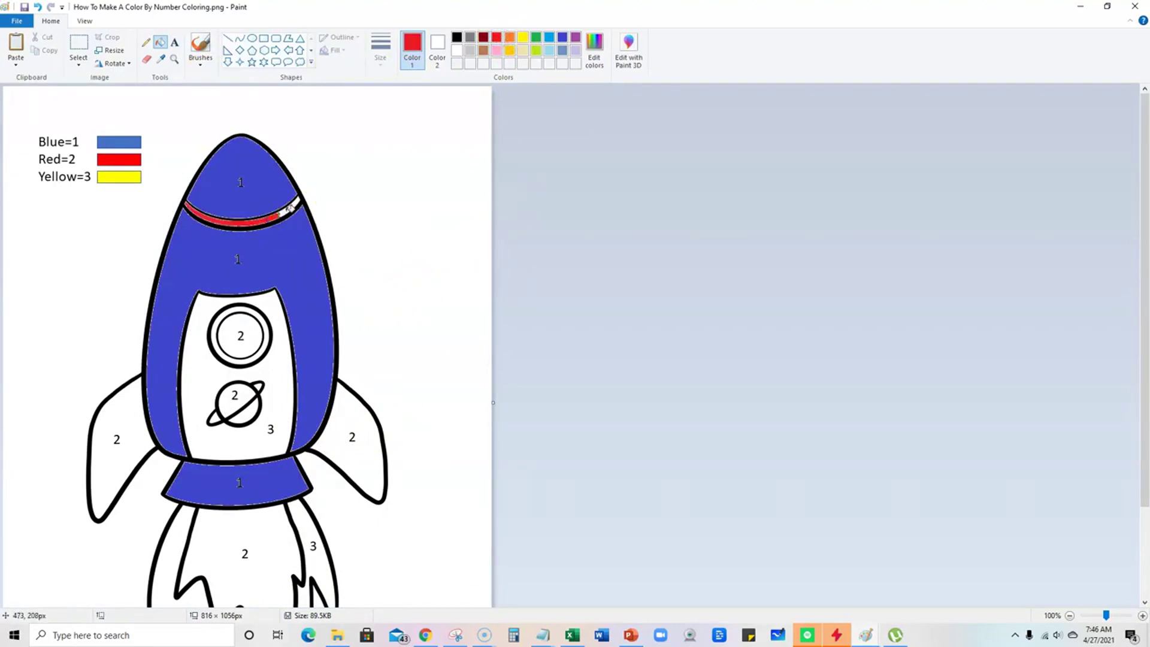
{"action": "left_click", "coordinate": [342, 414]}
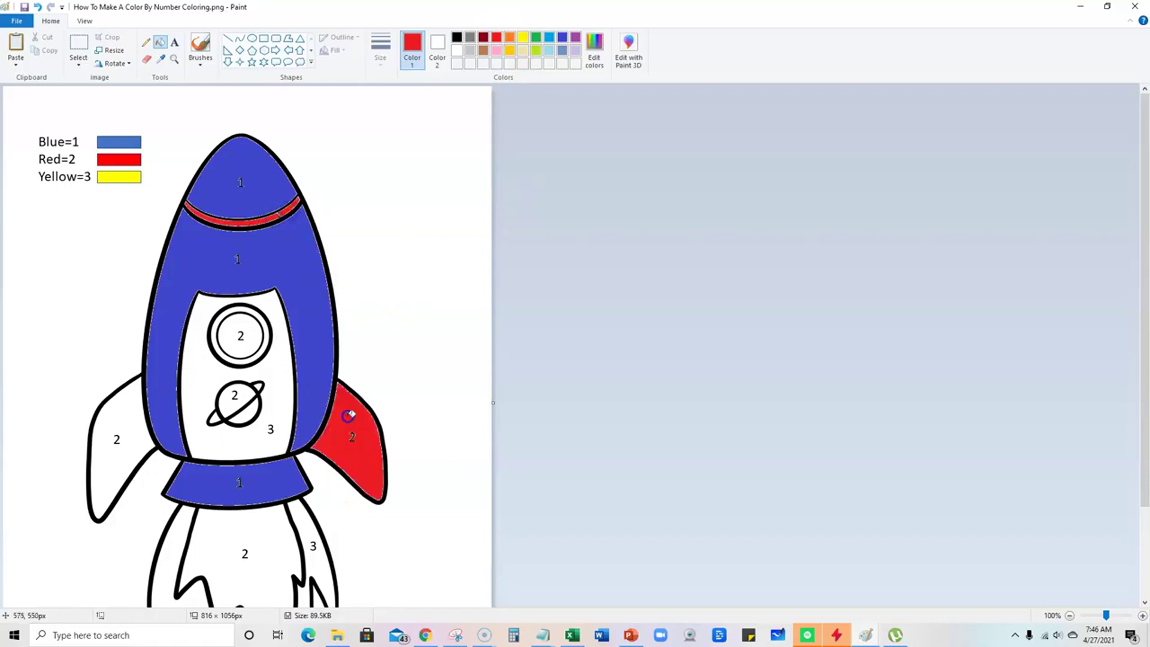
{"action": "left_click", "coordinate": [115, 465]}
{"action": "left_click", "coordinate": [240, 345]}
{"action": "left_click", "coordinate": [244, 398]}
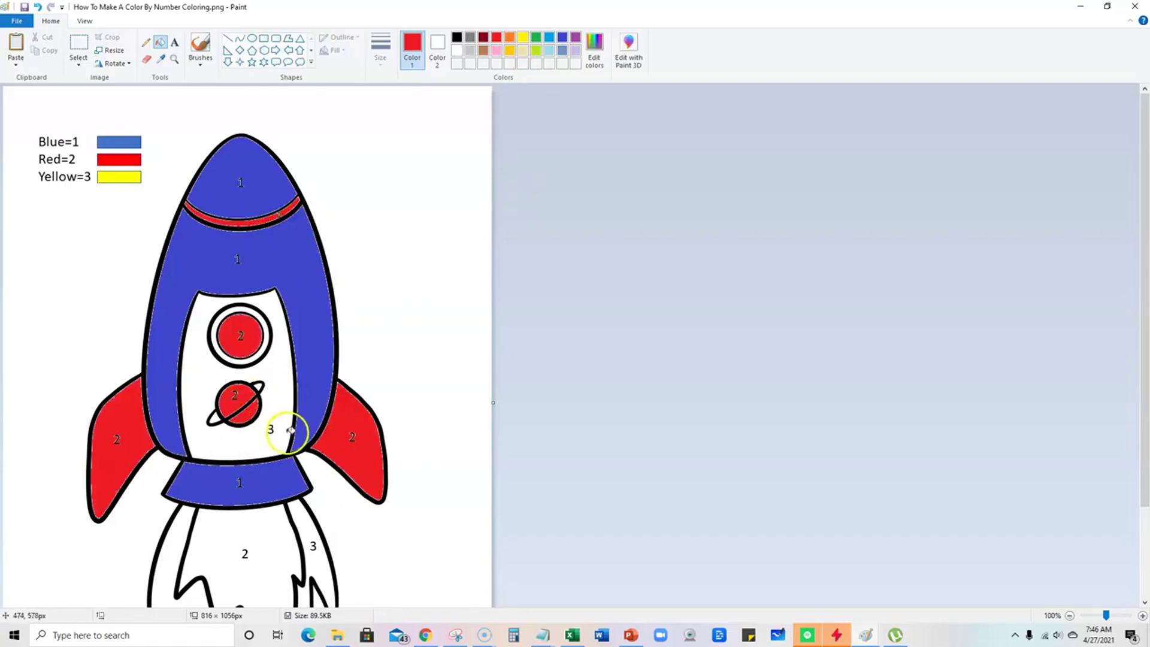
{"action": "scroll", "coordinate": [300, 433], "scroll_direction": "down", "scroll_amount": 3}
{"action": "left_click", "coordinate": [282, 438]}
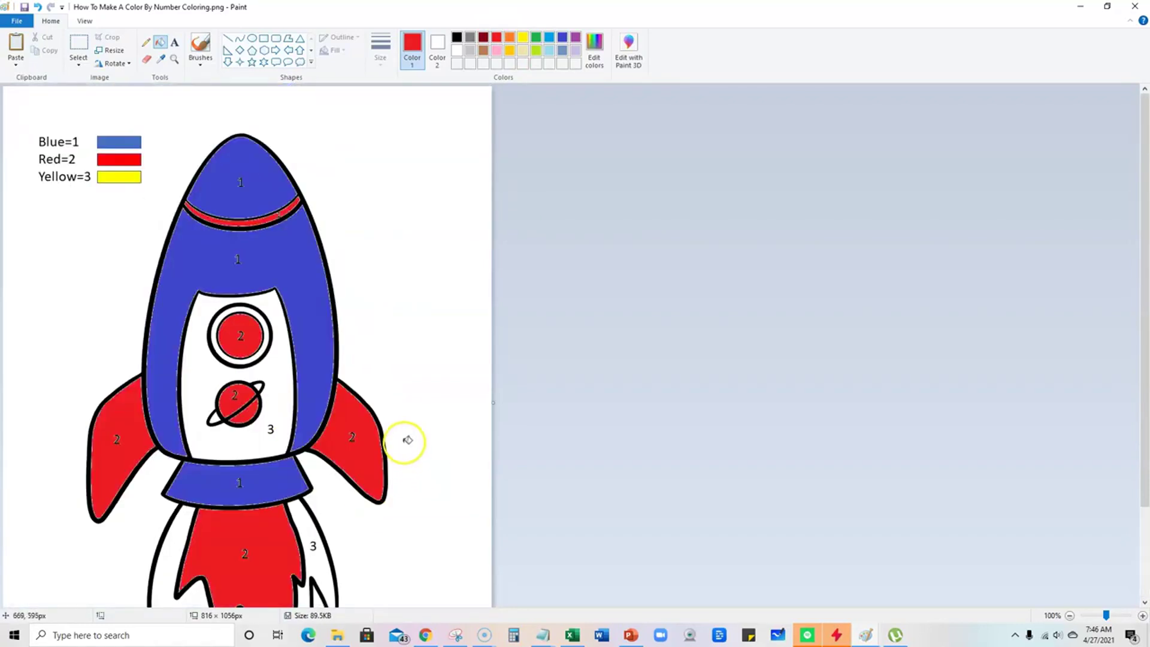
{"action": "scroll", "coordinate": [403, 446], "scroll_direction": "up", "scroll_amount": 3}
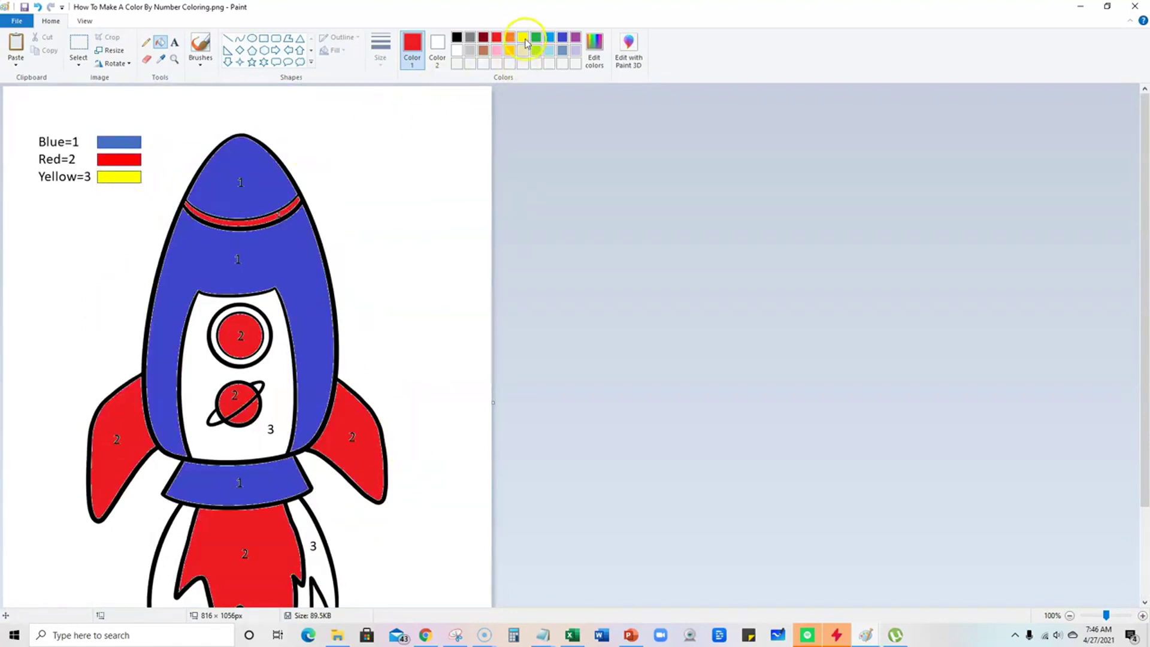
Step: Fill the rocket's window area and the outer flames yellow
{"action": "scroll", "coordinate": [360, 278], "scroll_direction": "down", "scroll_amount": 3}
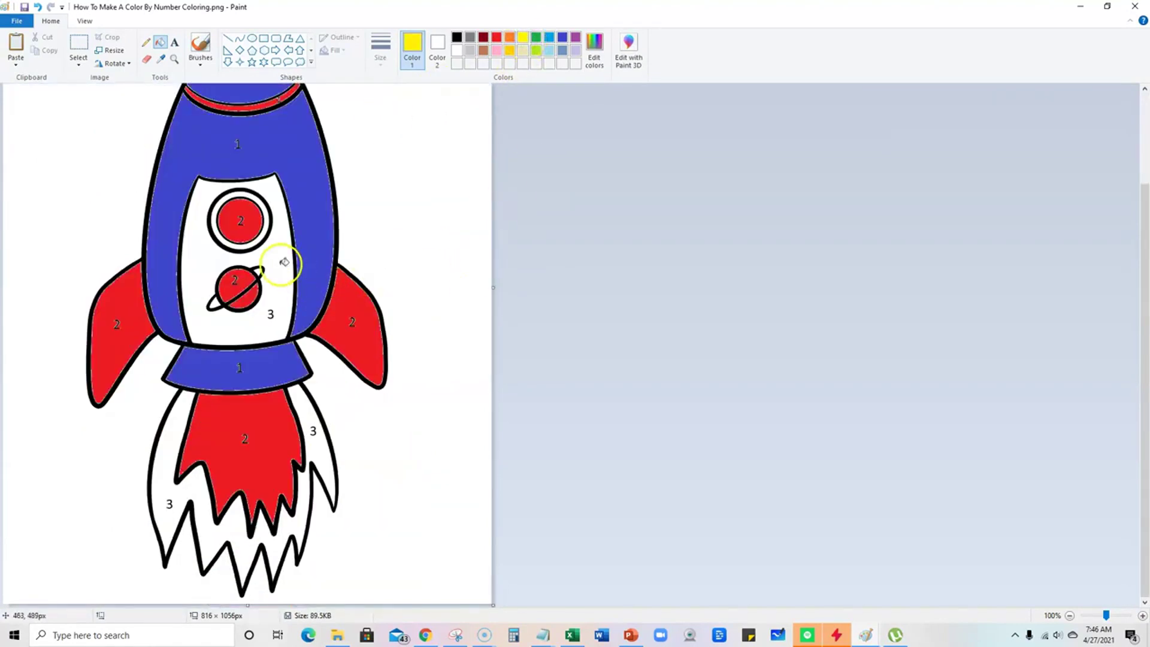
{"action": "left_click", "coordinate": [280, 264]}
{"action": "left_click", "coordinate": [323, 451]}
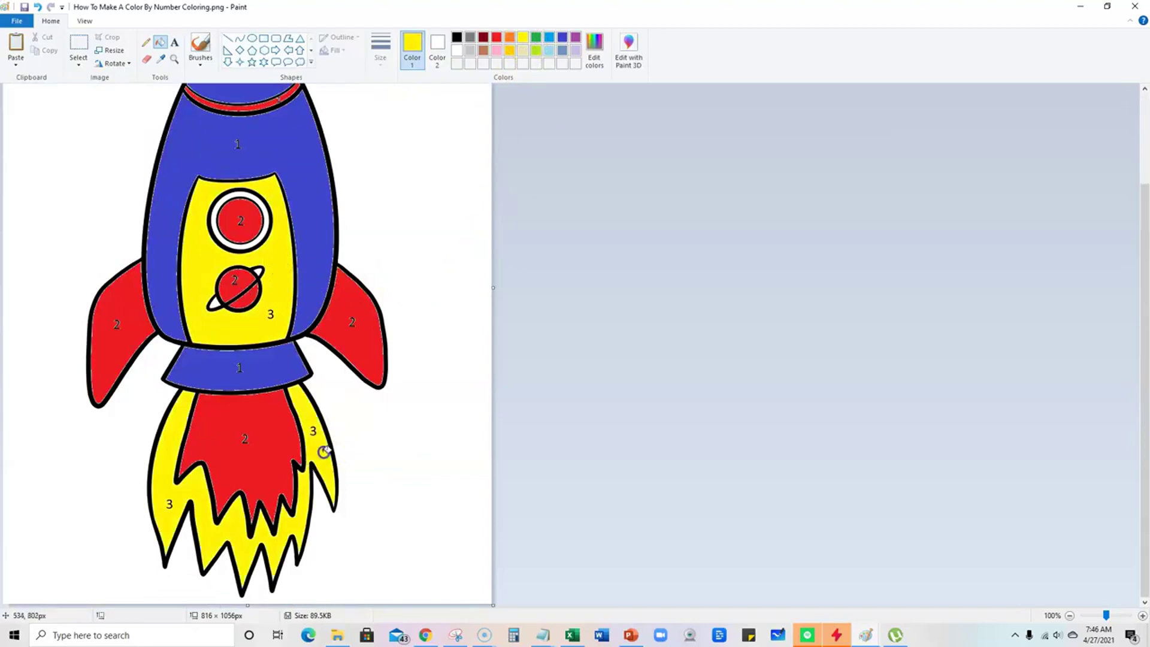
{"action": "scroll", "coordinate": [419, 447], "scroll_direction": "up", "scroll_amount": 3}
{"action": "scroll", "coordinate": [390, 419], "scroll_direction": "down", "scroll_amount": 3}
{"action": "scroll", "coordinate": [275, 294], "scroll_direction": "up", "scroll_amount": 3}
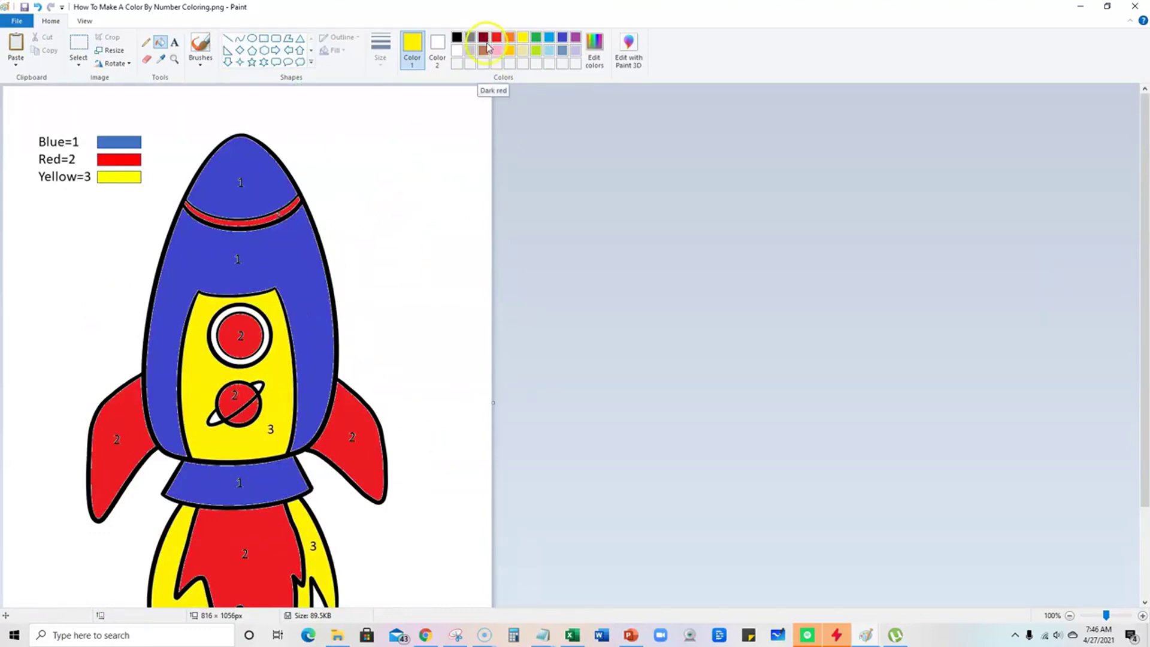
Step: Switch to blue and fill the porthole ring and the planet's ring
{"action": "left_click", "coordinate": [563, 38]}
{"action": "left_click", "coordinate": [267, 323]}
{"action": "left_click", "coordinate": [218, 417]}
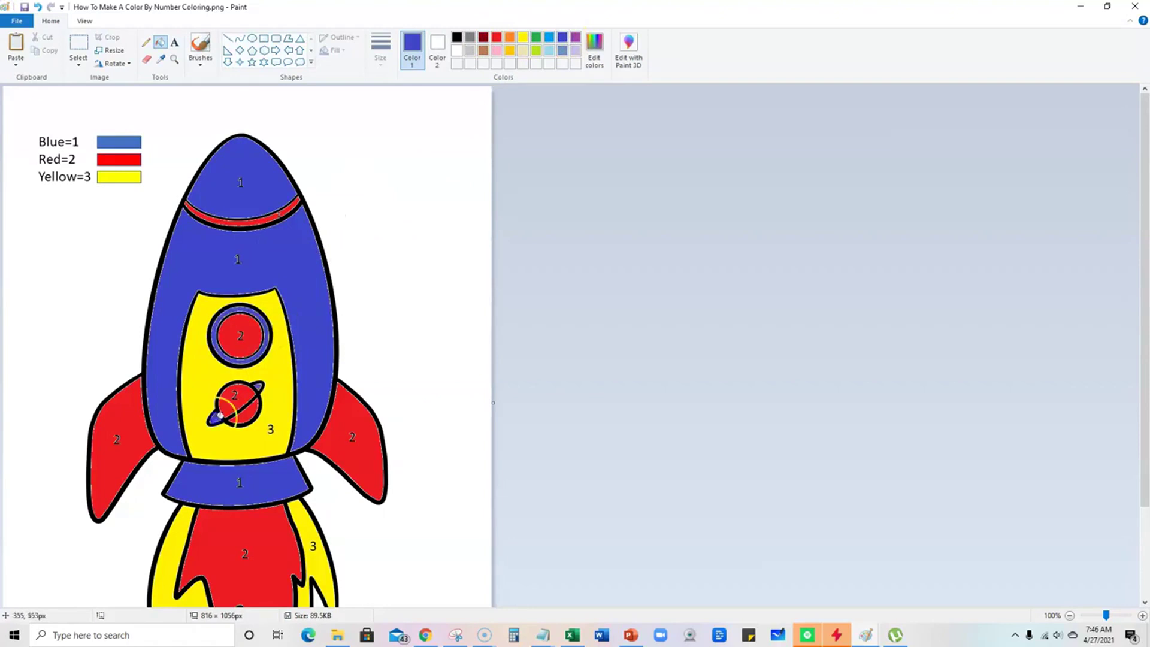
{"action": "scroll", "coordinate": [509, 345], "scroll_direction": "down", "scroll_amount": 2}
{"action": "scroll", "coordinate": [473, 354], "scroll_direction": "up", "scroll_amount": 2}
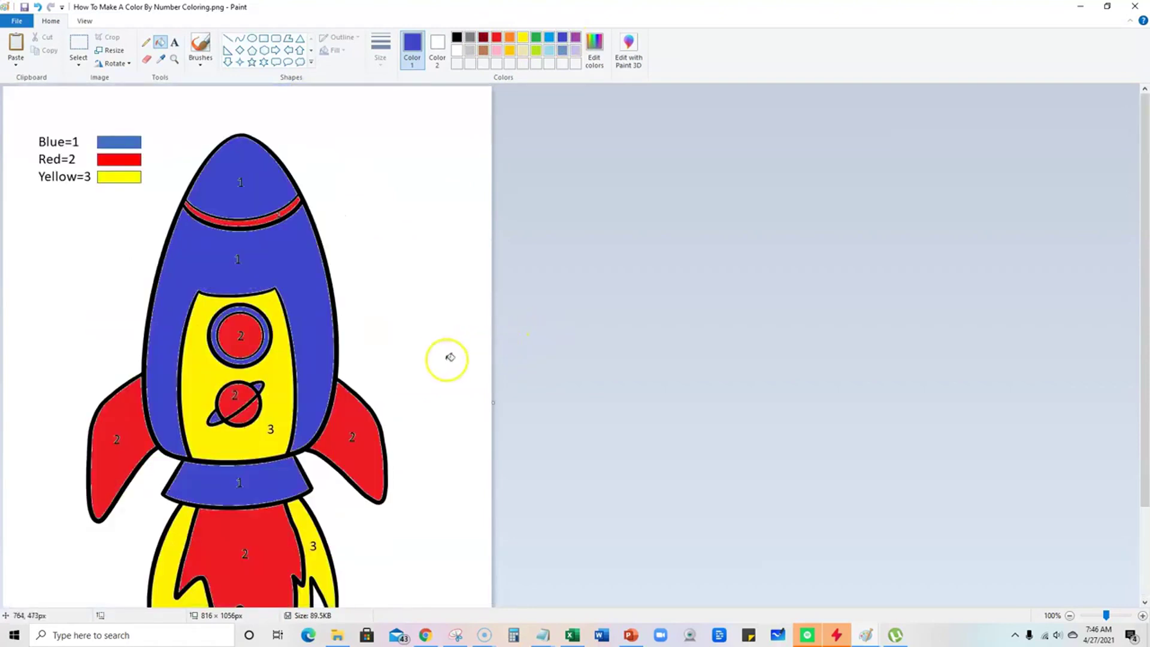
Step: Zoom out to 50% to view the whole coloured rocket, then return to PowerPoint
{"action": "left_click", "coordinate": [1070, 615]}
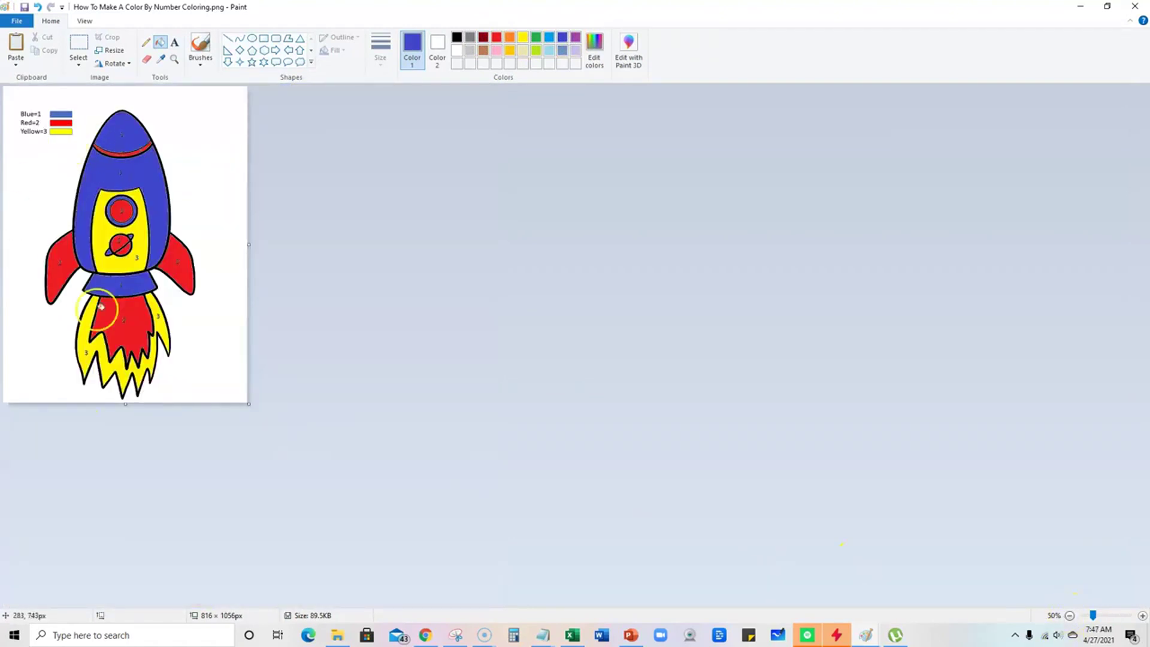
{"action": "left_click", "coordinate": [17, 21]}
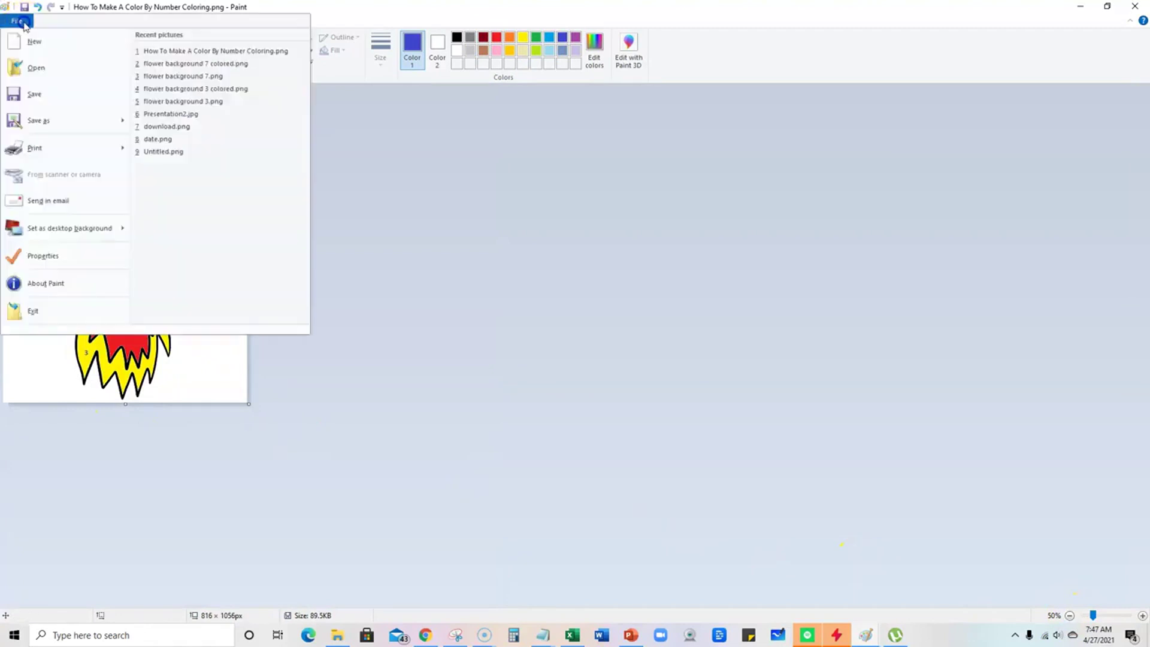
{"action": "left_click", "coordinate": [398, 200]}
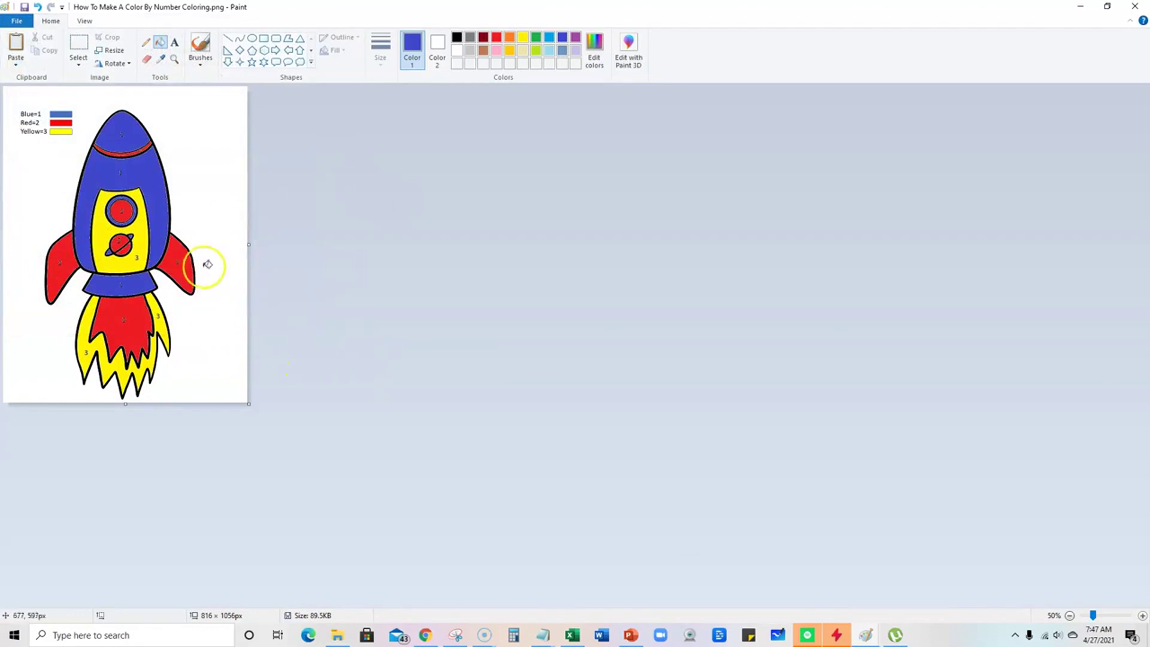
{"action": "left_click", "coordinate": [639, 632]}
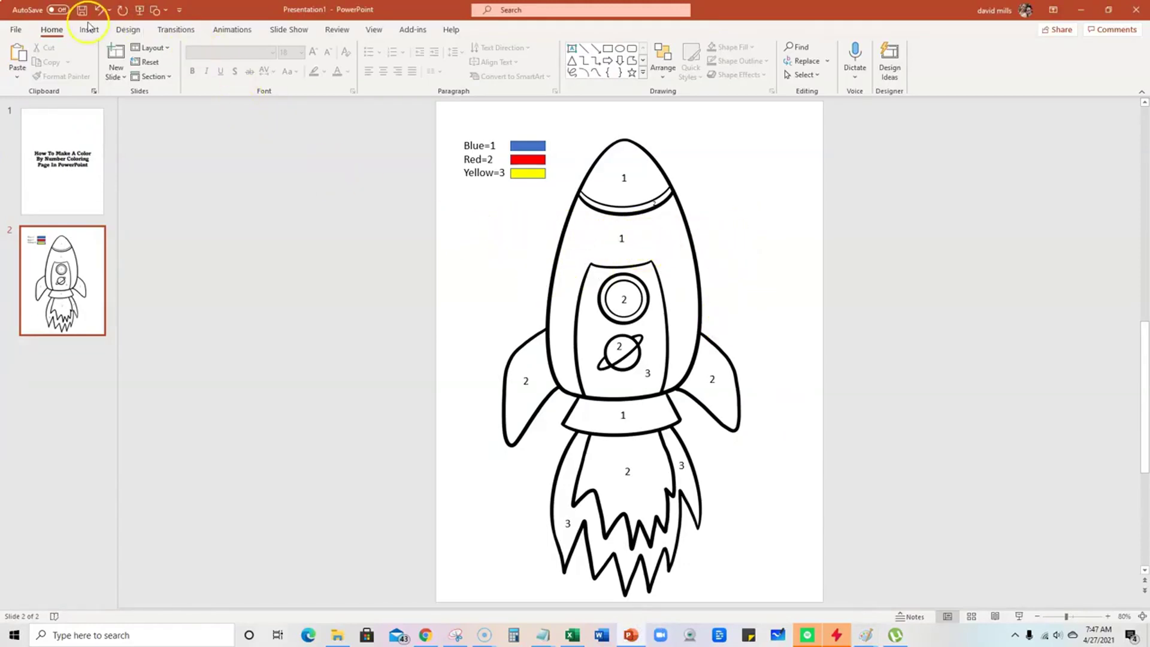
Step: Draw a short straight line from the Shapes gallery on the rocket slide
{"action": "left_click", "coordinate": [155, 10]}
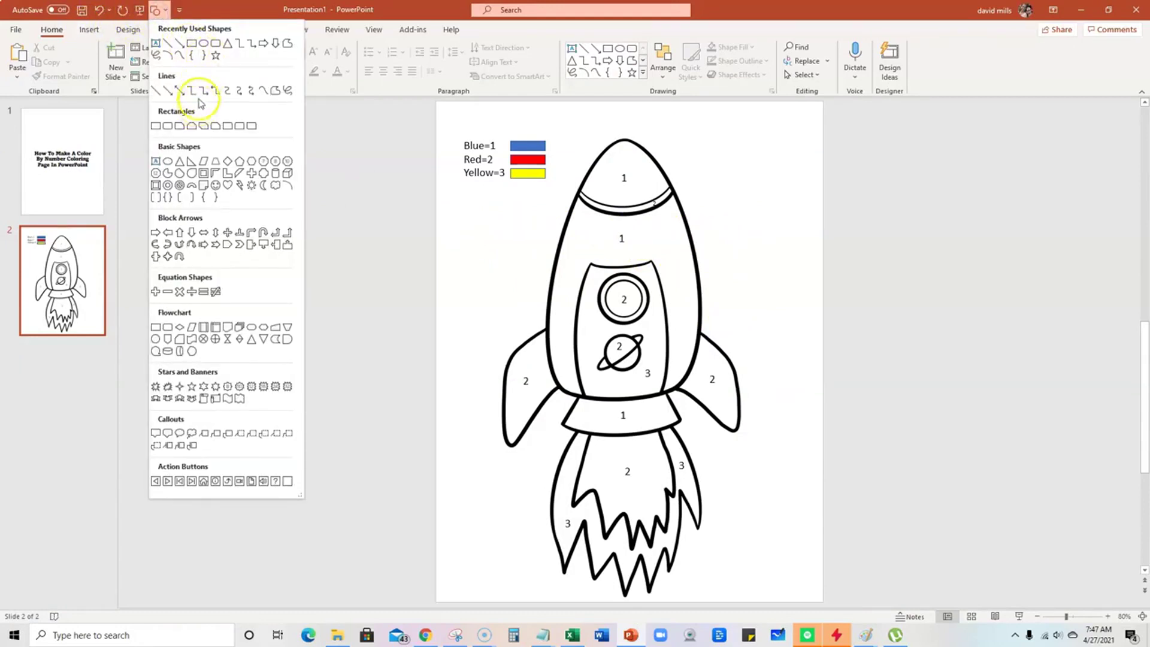
{"action": "left_click", "coordinate": [171, 47]}
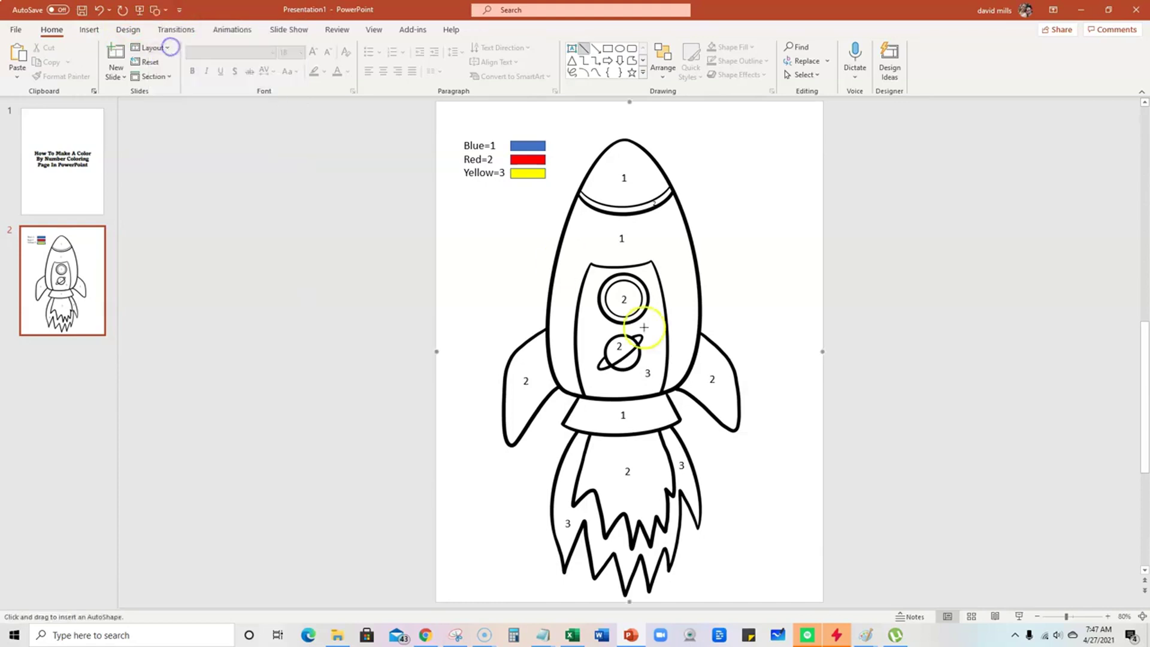
{"action": "left_click", "coordinate": [563, 238]}
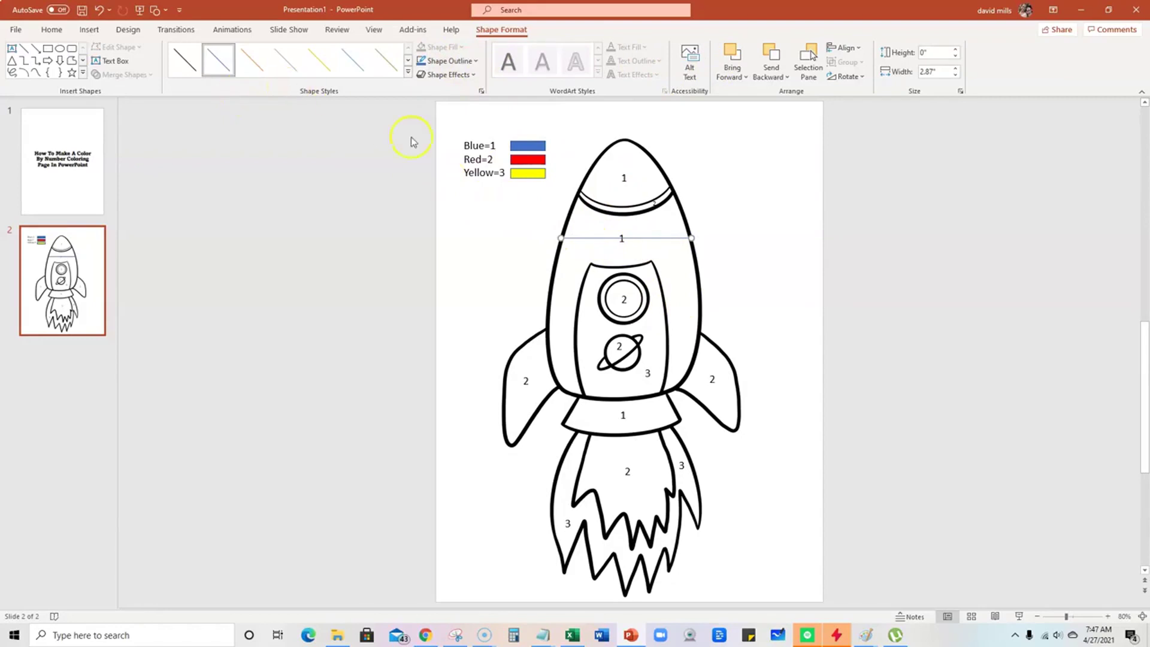
Step: Delete the stray line from the rocket slide and scroll up to the title slide
{"action": "left_click", "coordinate": [623, 241]}
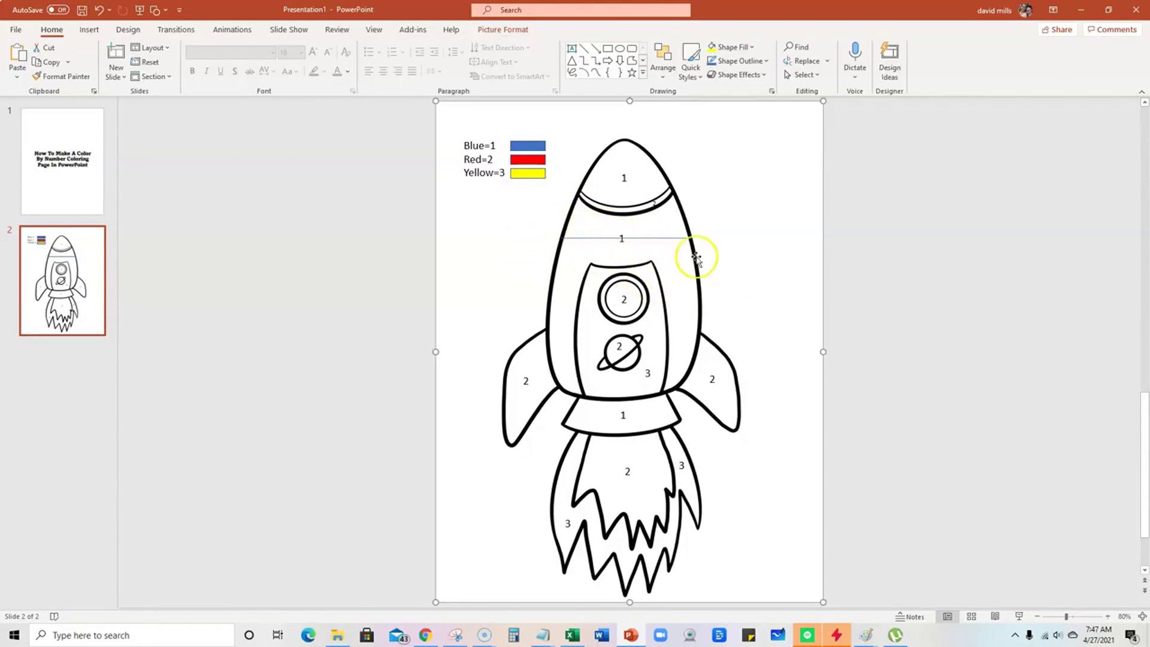
{"action": "left_click", "coordinate": [660, 239]}
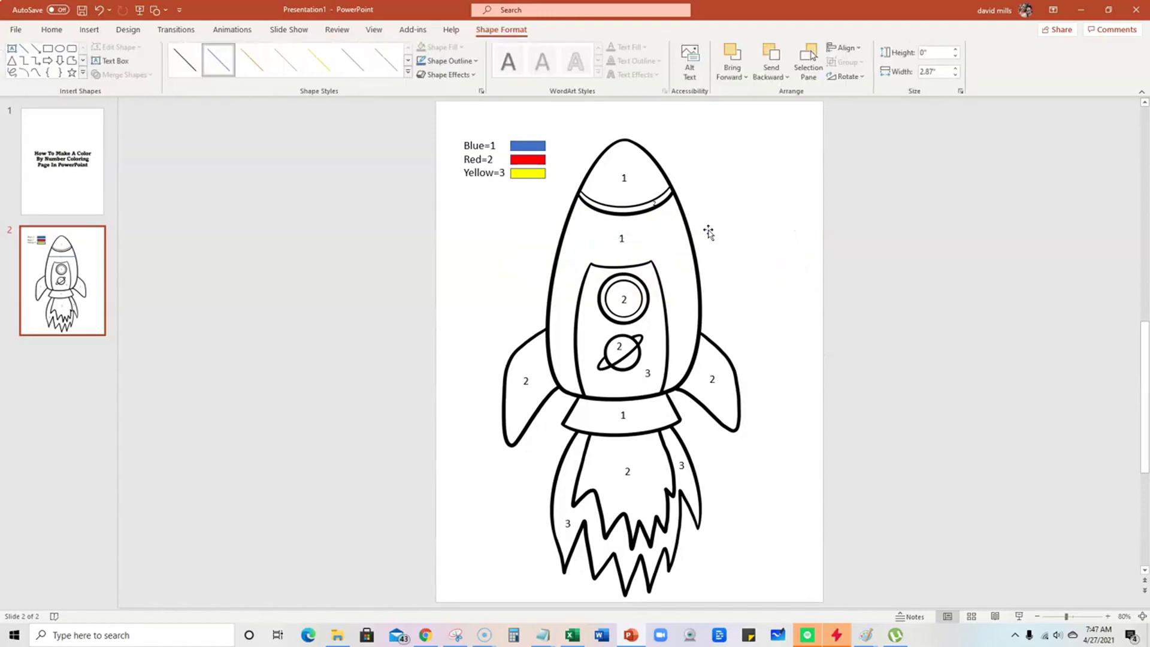
{"action": "key", "text": "Delete"}
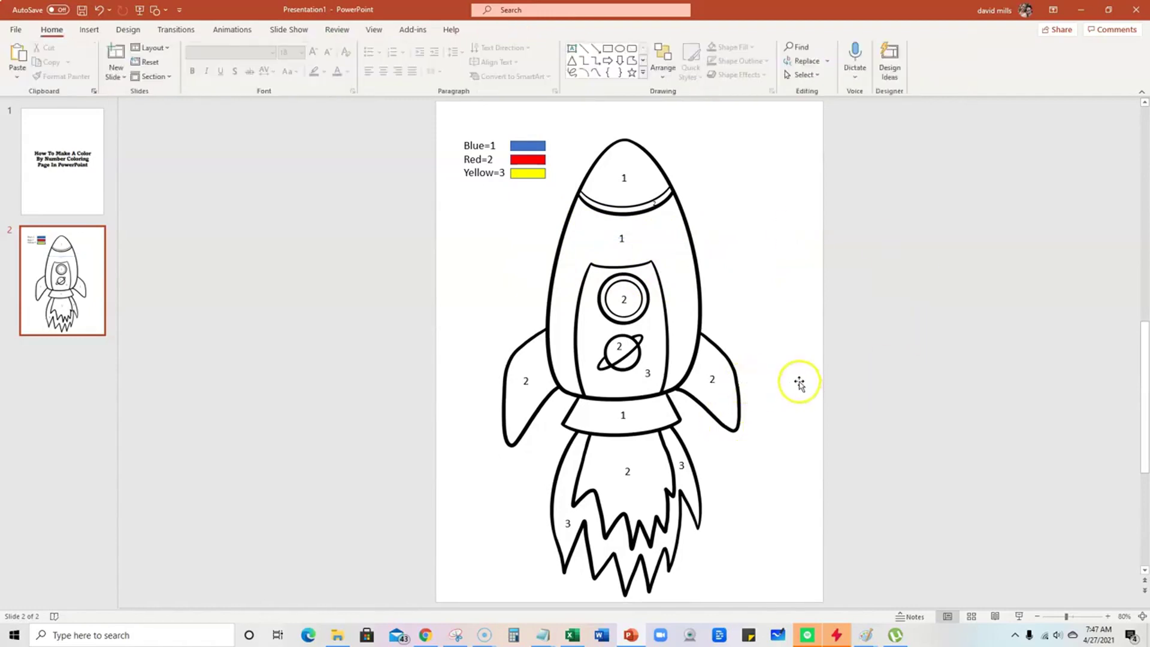
{"action": "scroll", "coordinate": [803, 335], "scroll_direction": "up", "scroll_amount": 2}
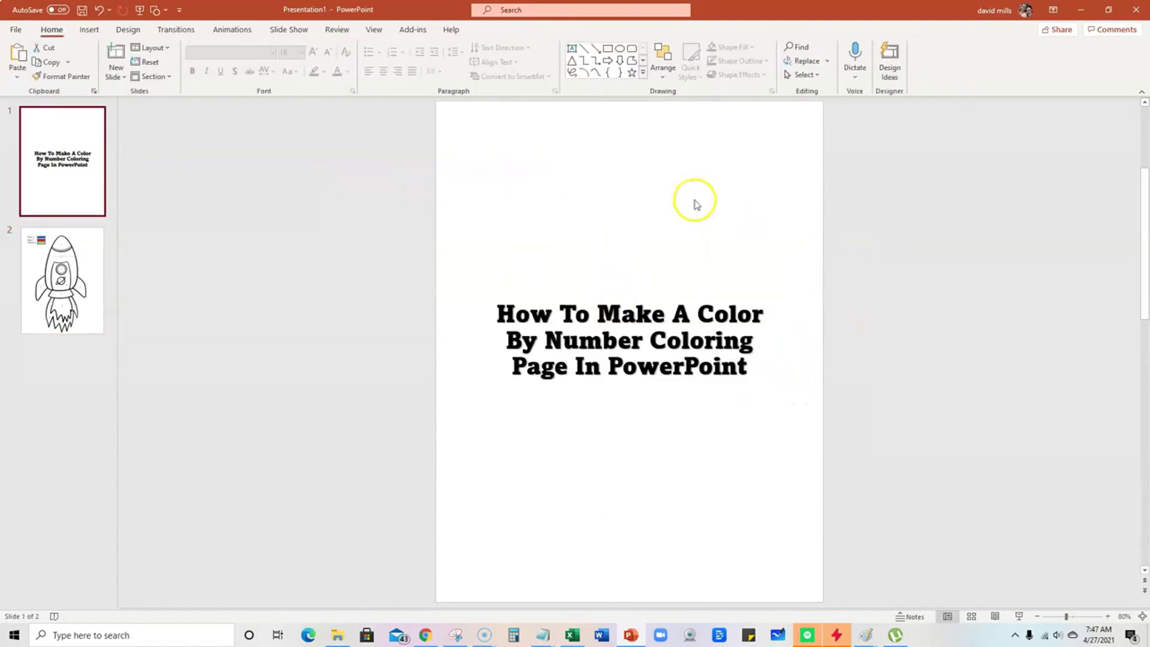